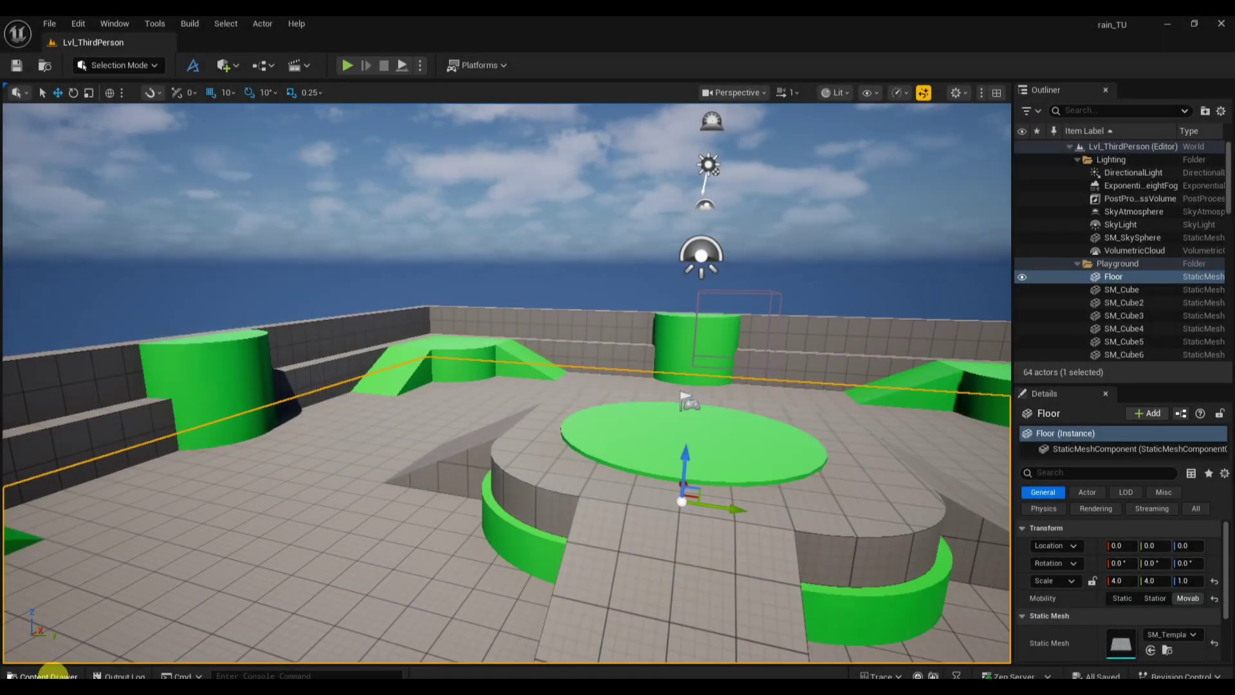
Create a Niagara system in the Content folder based on the Fountain emitter and name it rain
click(49, 676)
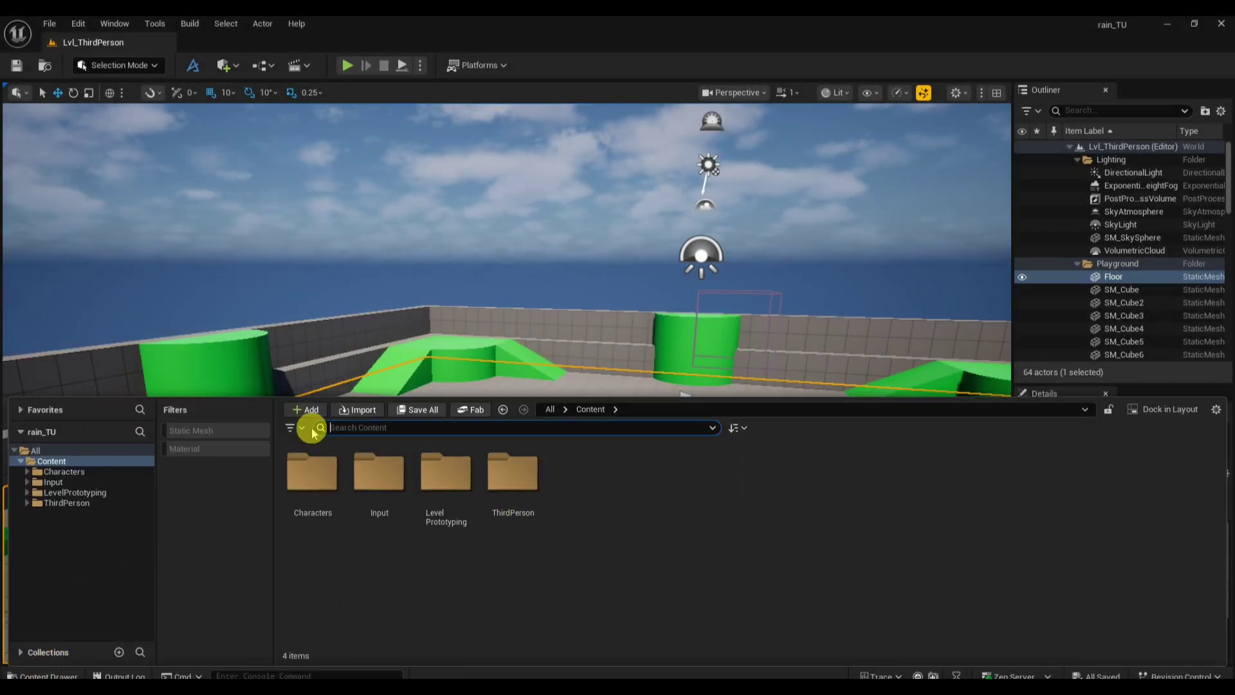
click(314, 412)
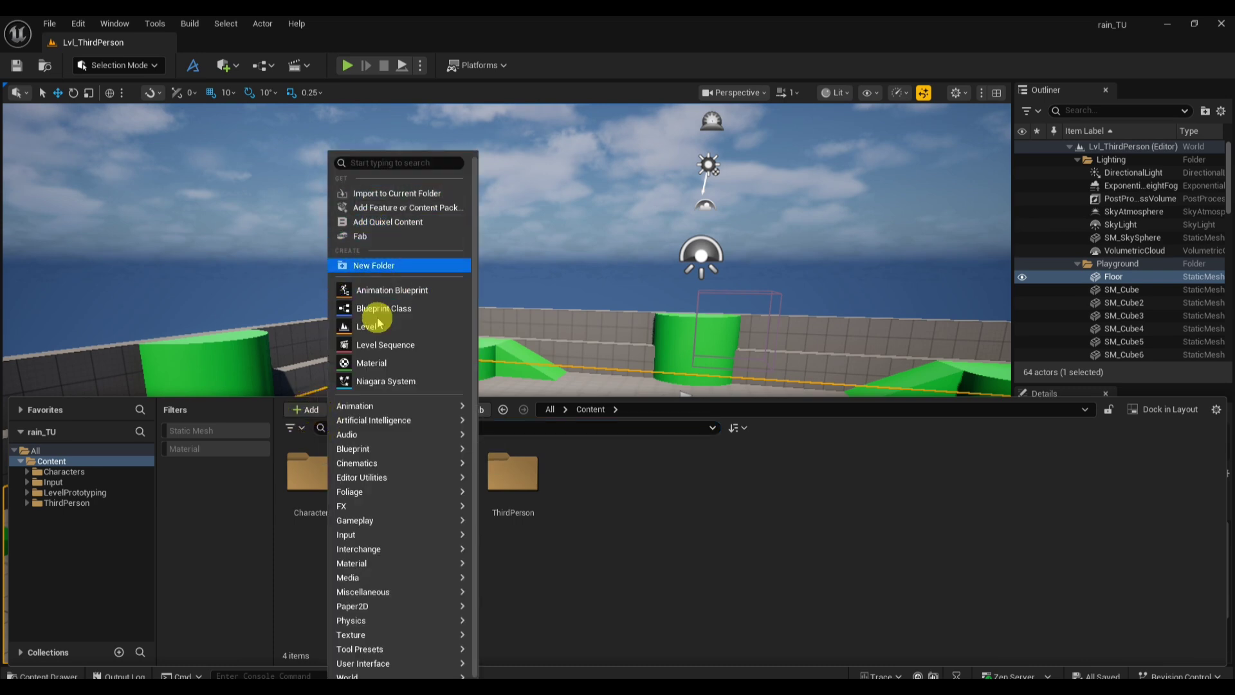
click(376, 382)
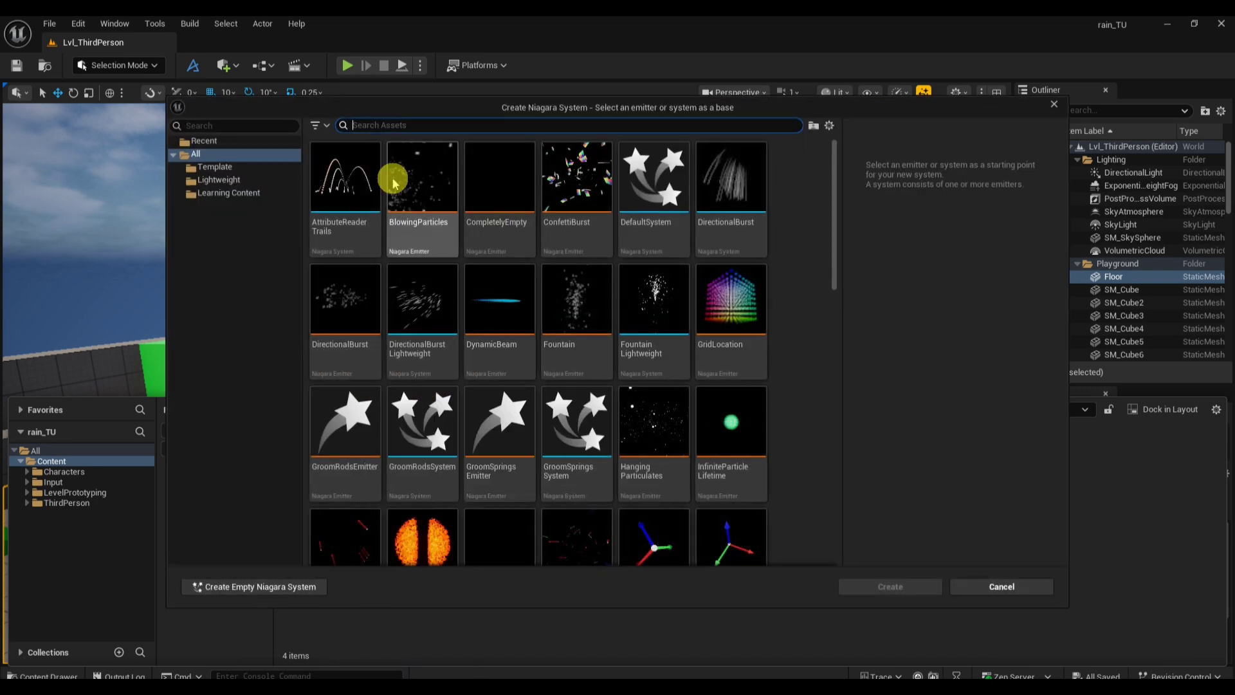
text(fount)
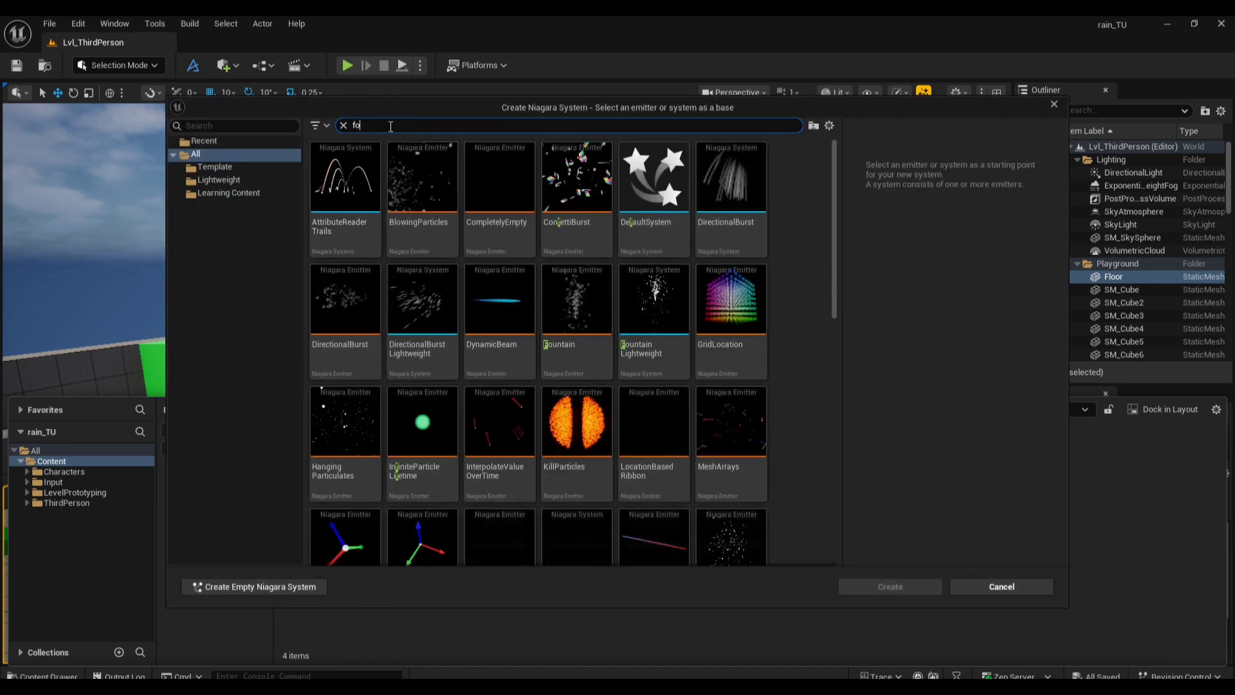
click(346, 188)
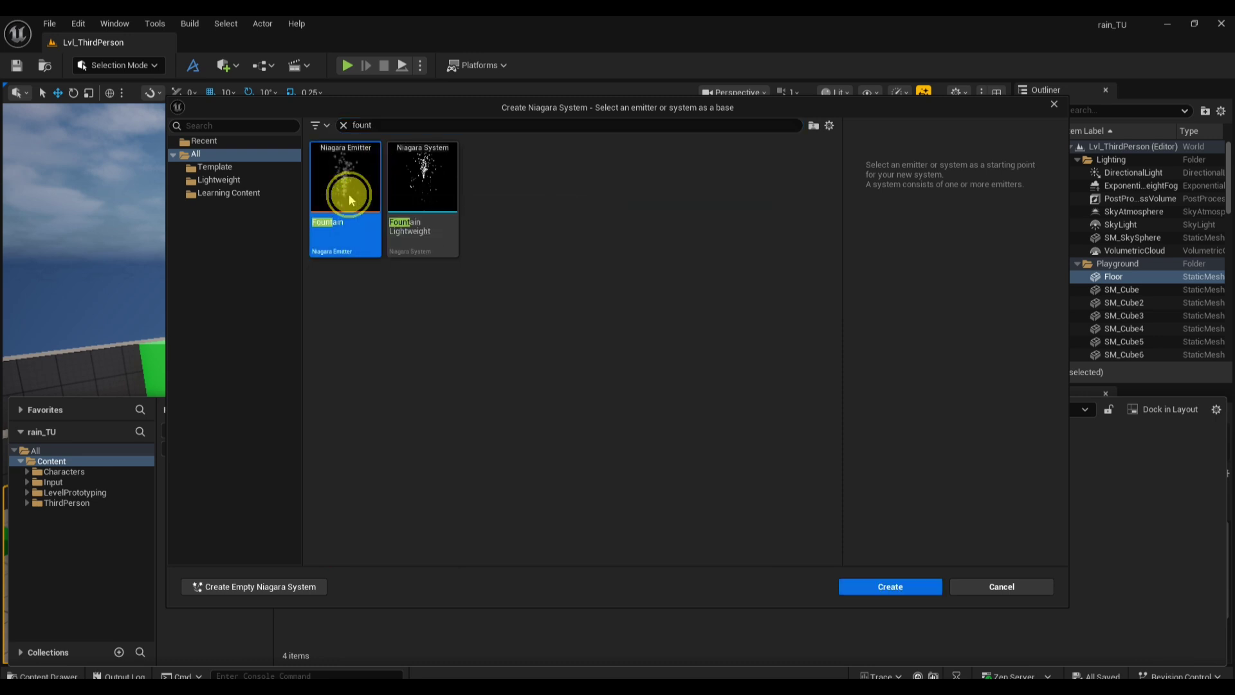
click(893, 586)
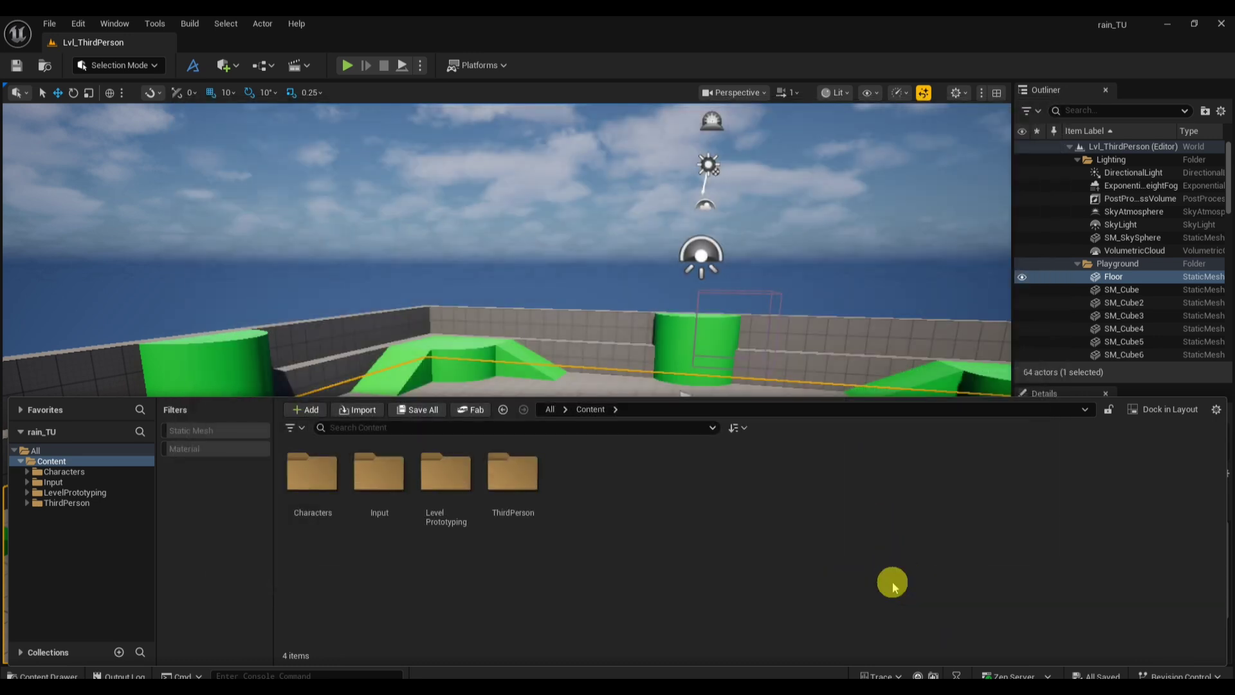
text(rain)
key(Return)
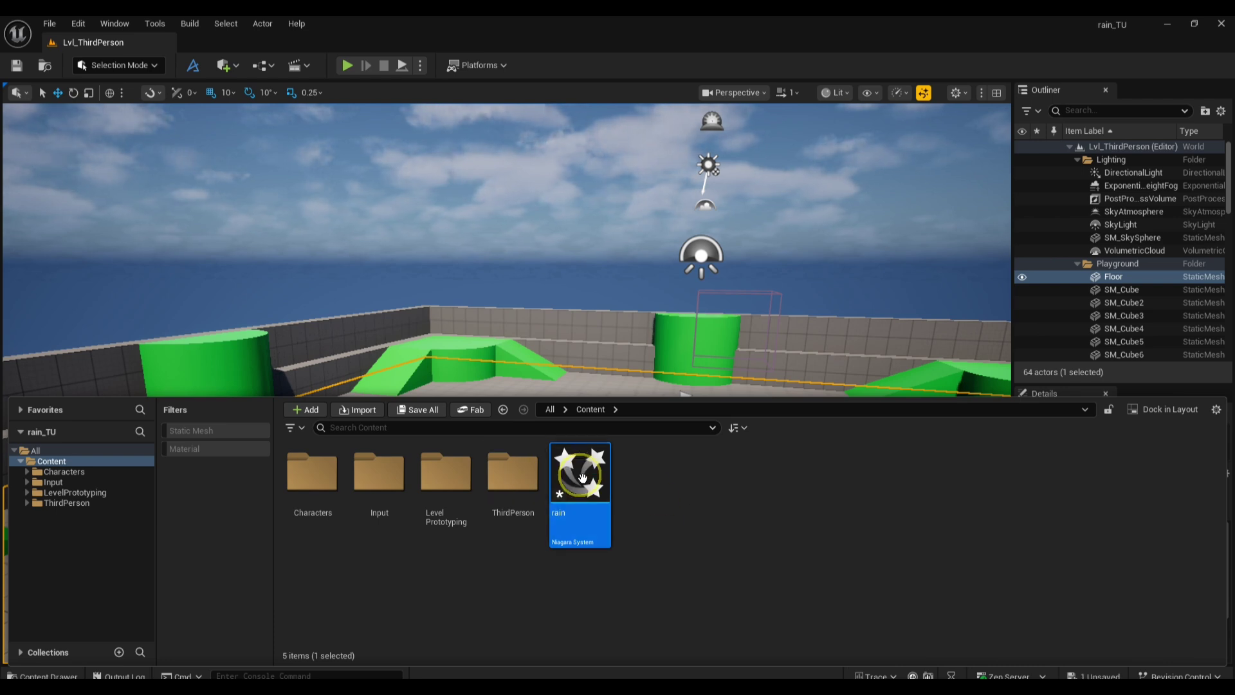
Open the rain system and set its Fountain emitter to the GPUCompute Sim target with Fixed bounds calculation
double_click(584, 480)
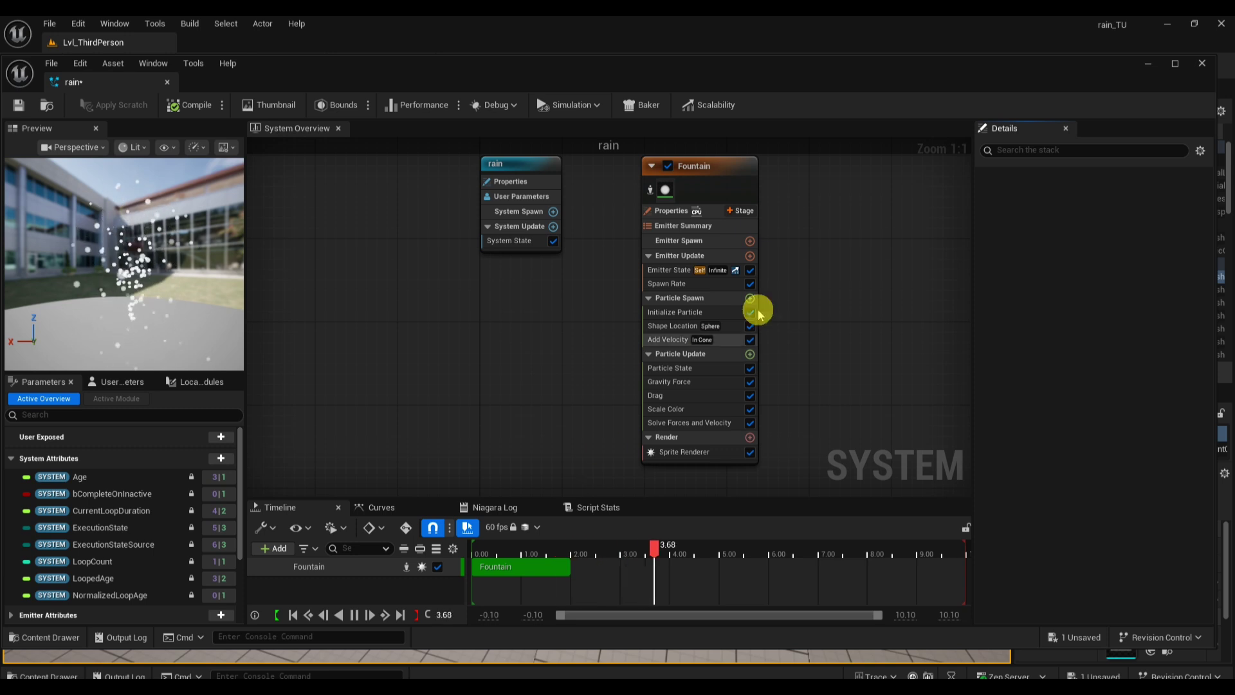
click(704, 175)
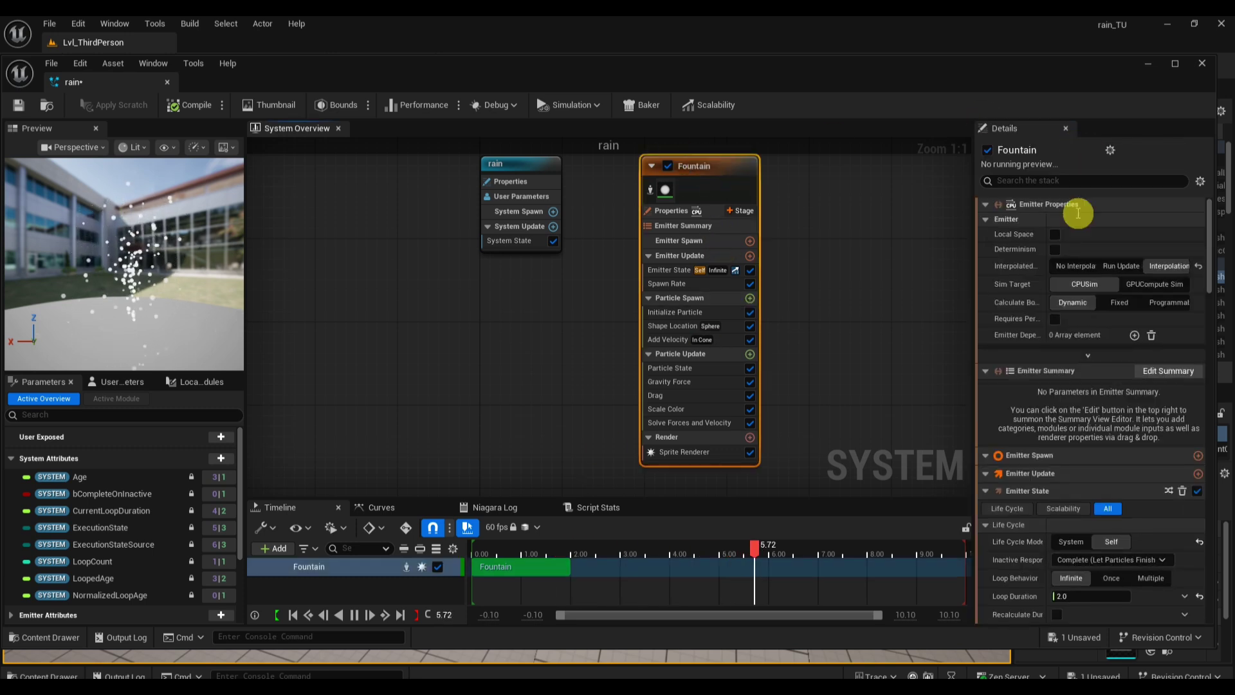
click(1136, 284)
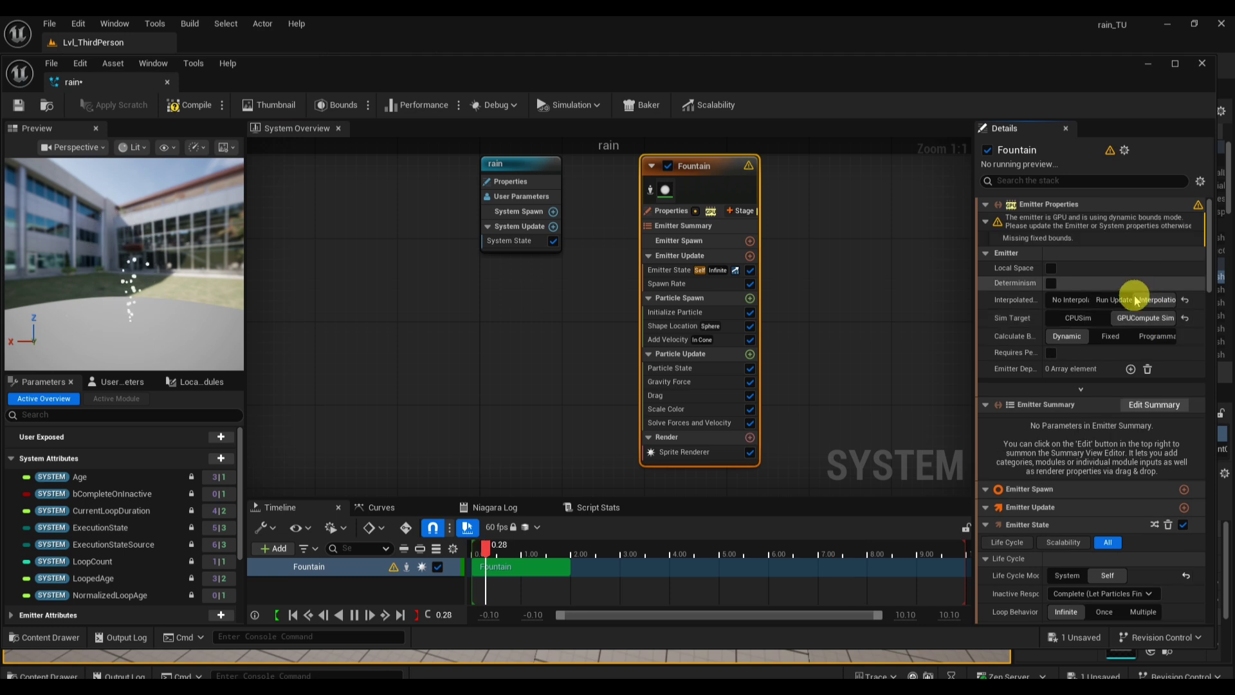
click(1111, 336)
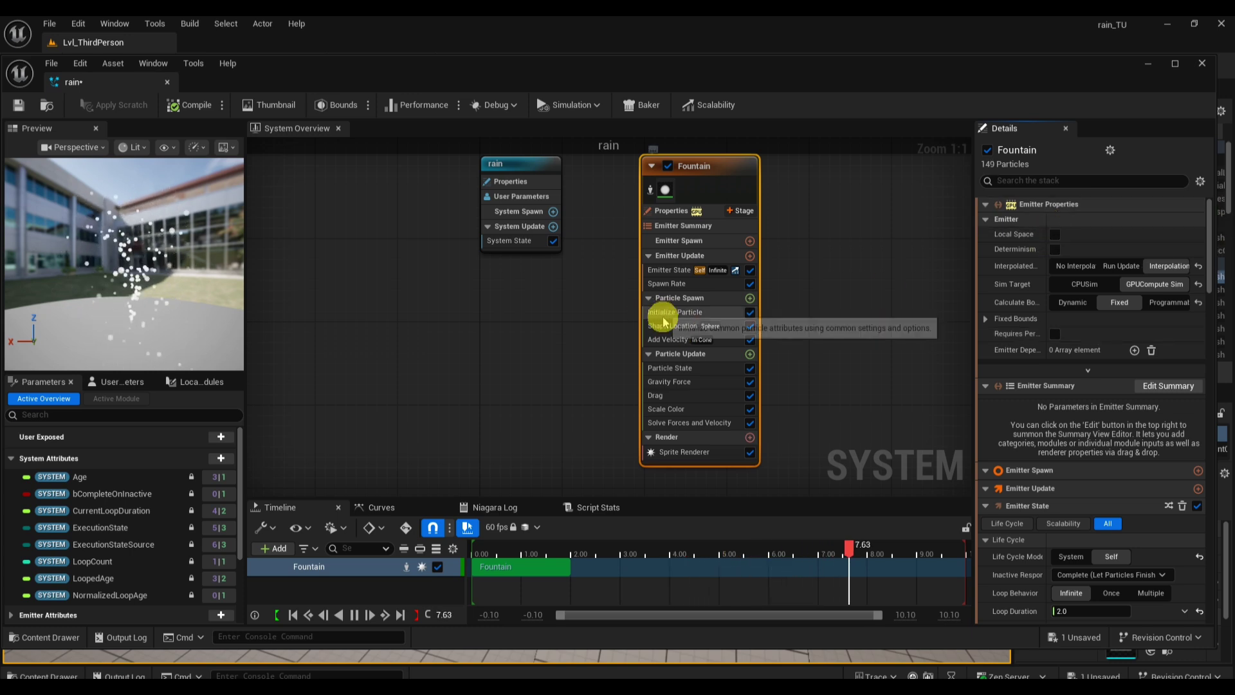
Switch the Add Velocity module to Linear mode and set the velocity to X 50, Y 0, Z -2000
click(668, 340)
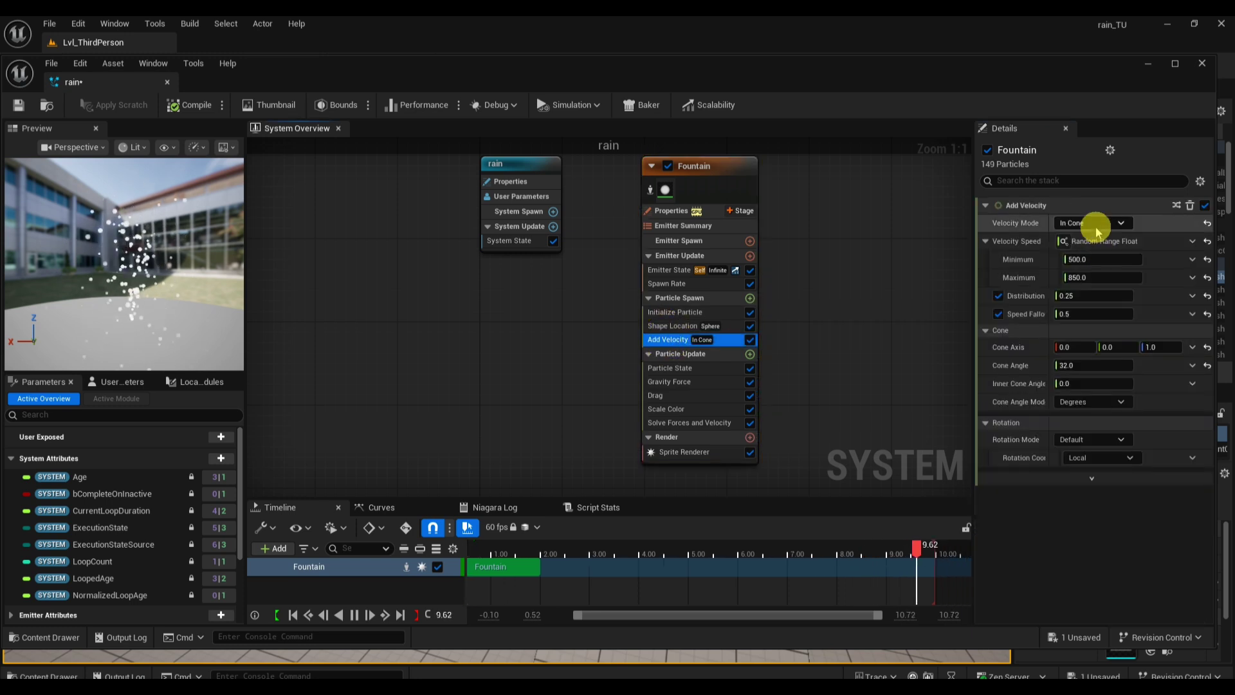
click(1094, 224)
click(1087, 244)
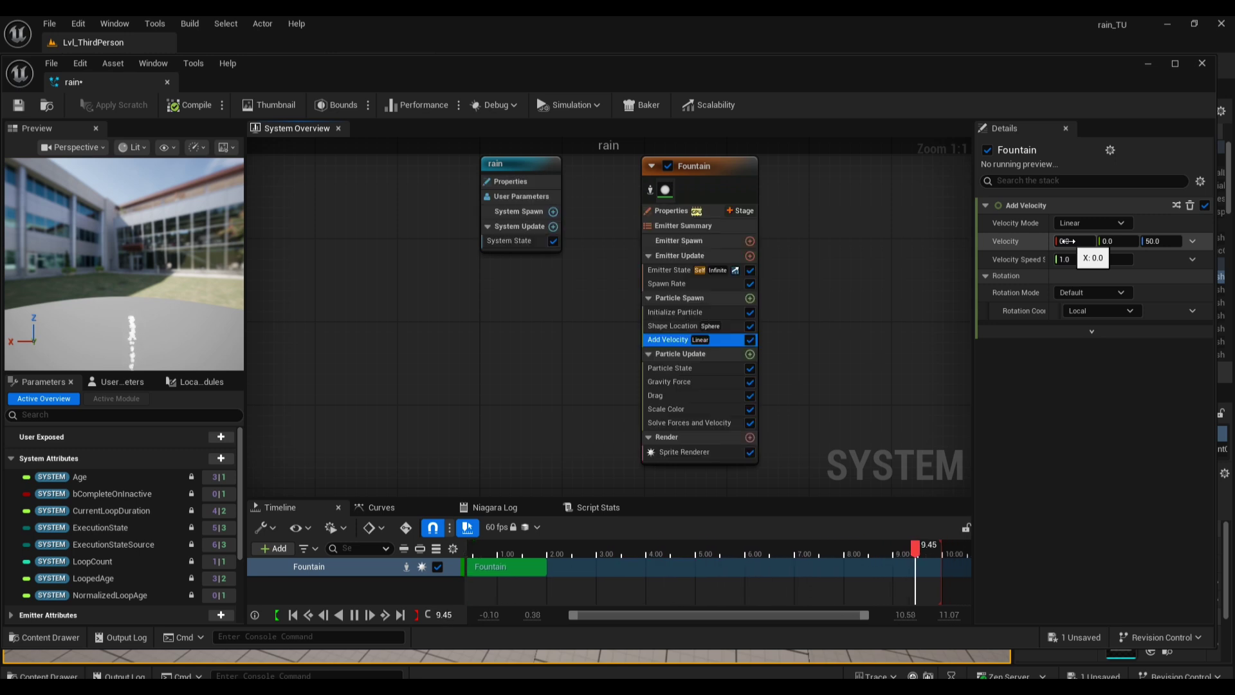
click(1066, 241)
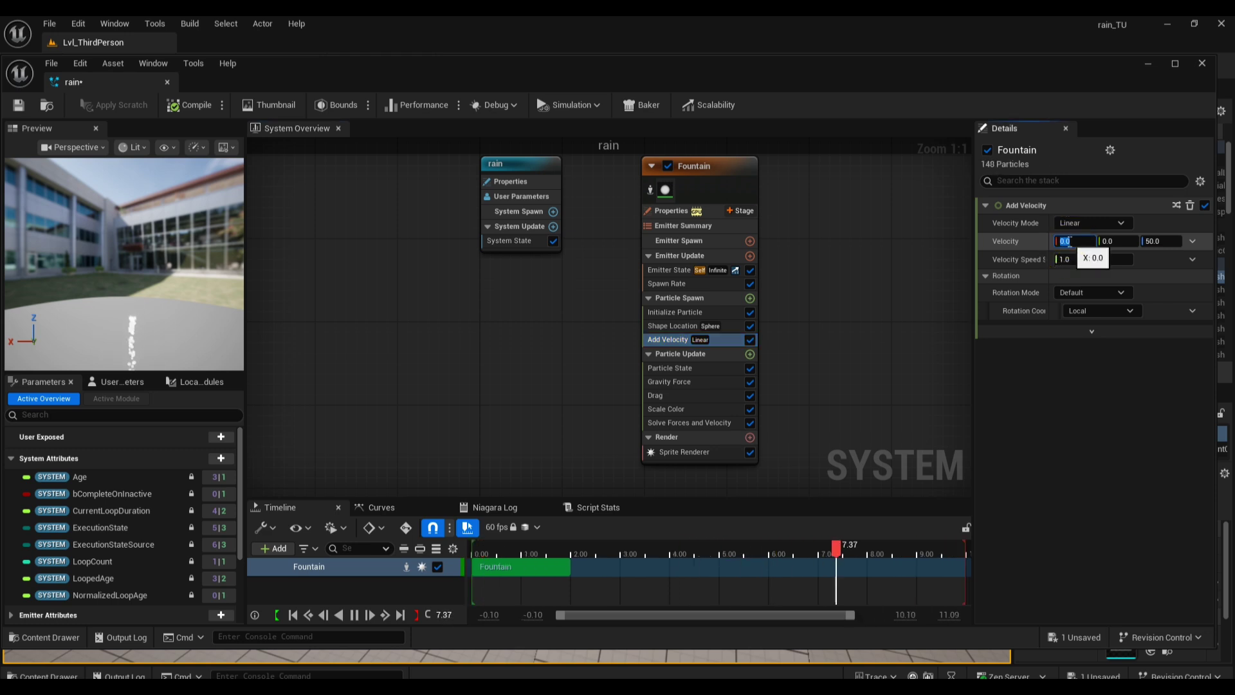
text(50)
click(1125, 242)
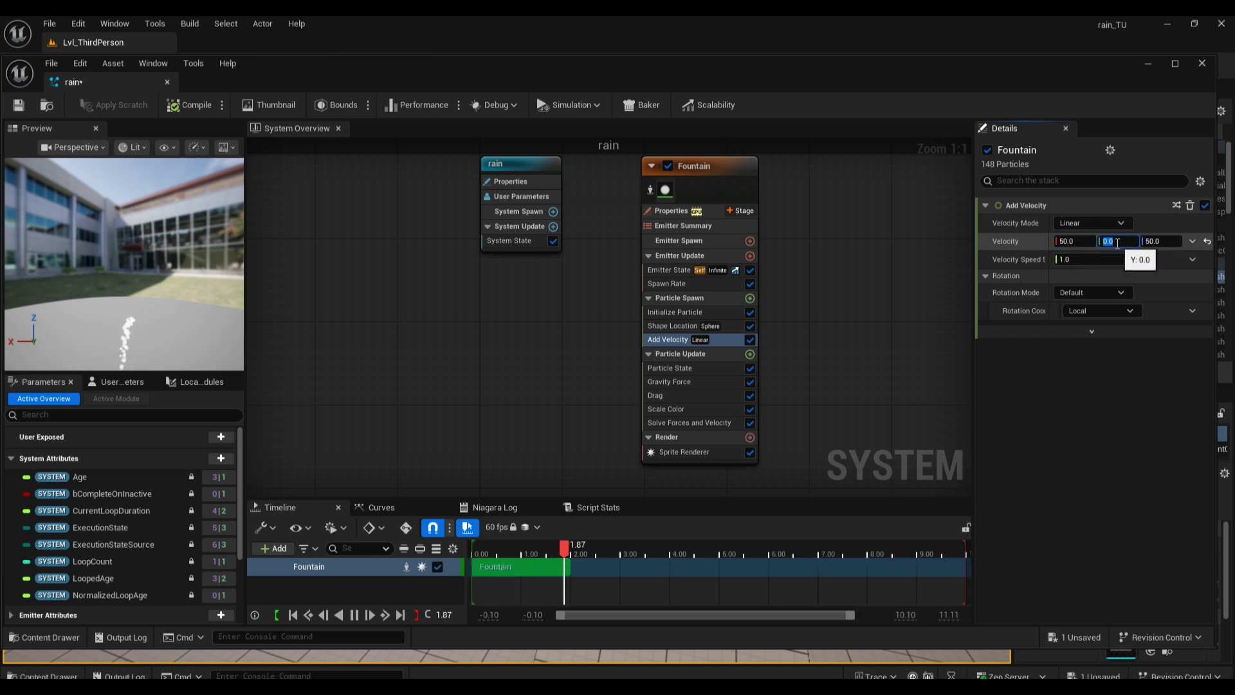
key(Return)
click(1163, 240)
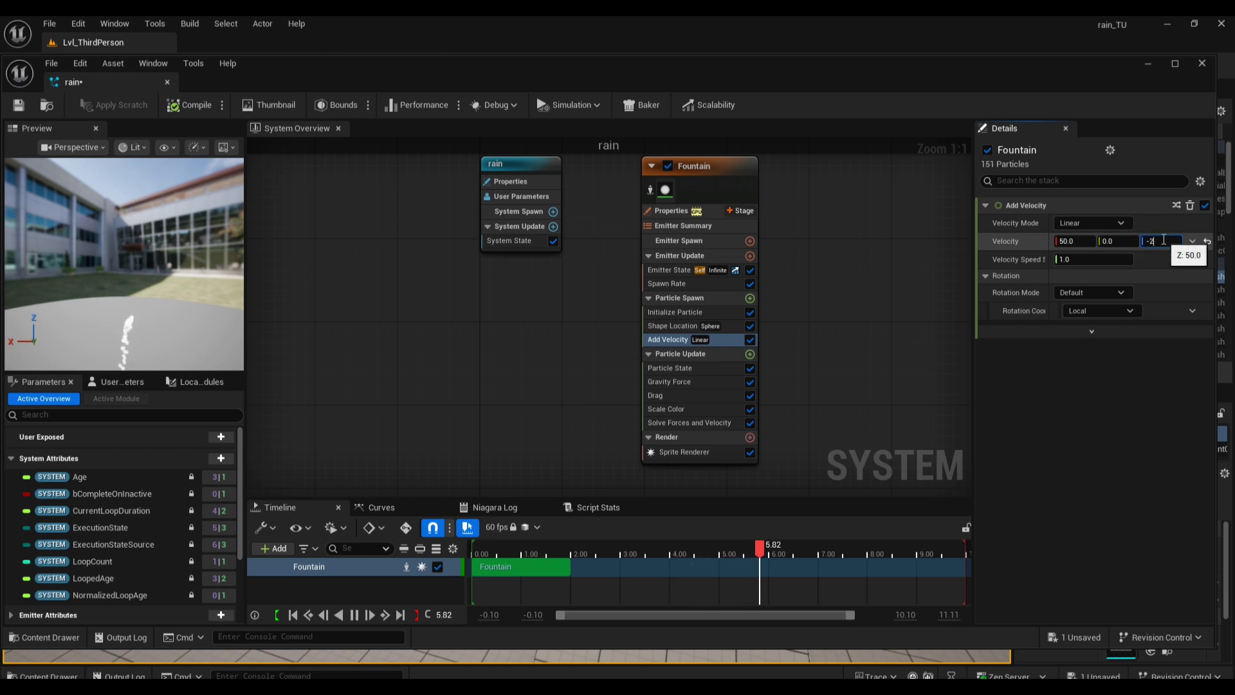
text(-2000)
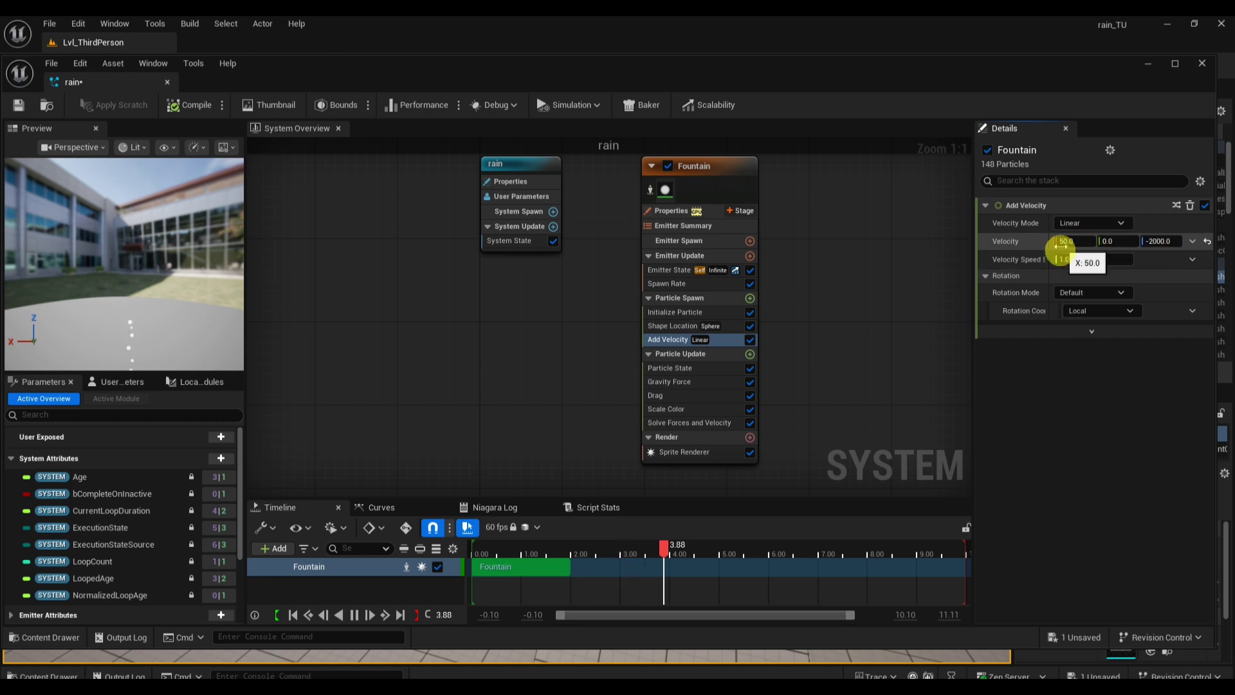
Change the Shape Location primitive to Box / Plane and set the box size to 5000 × 5000 × 500
click(673, 326)
click(1094, 261)
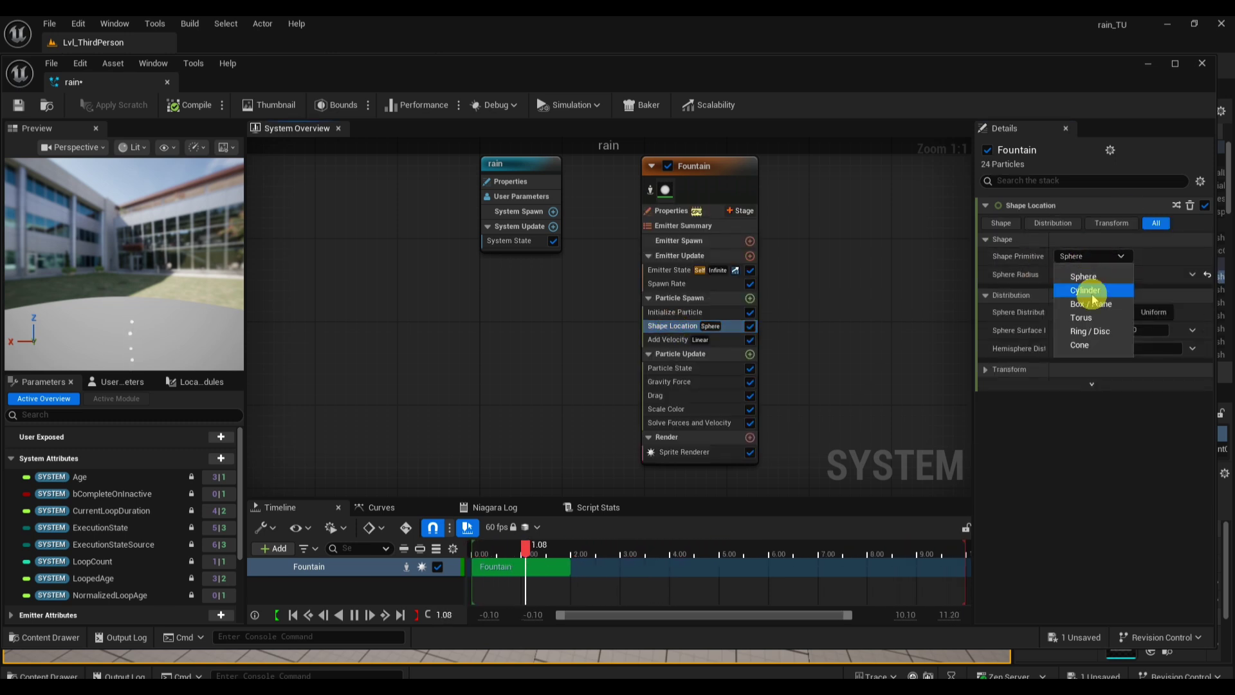
click(1091, 301)
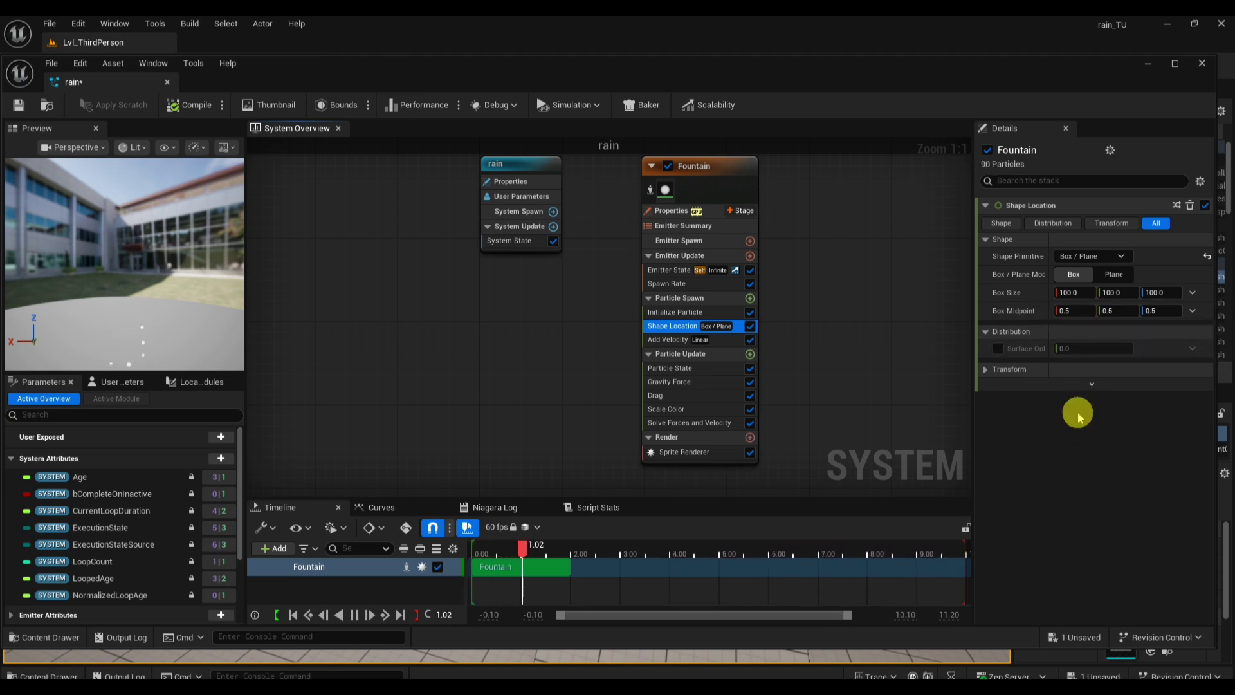
click(1071, 293)
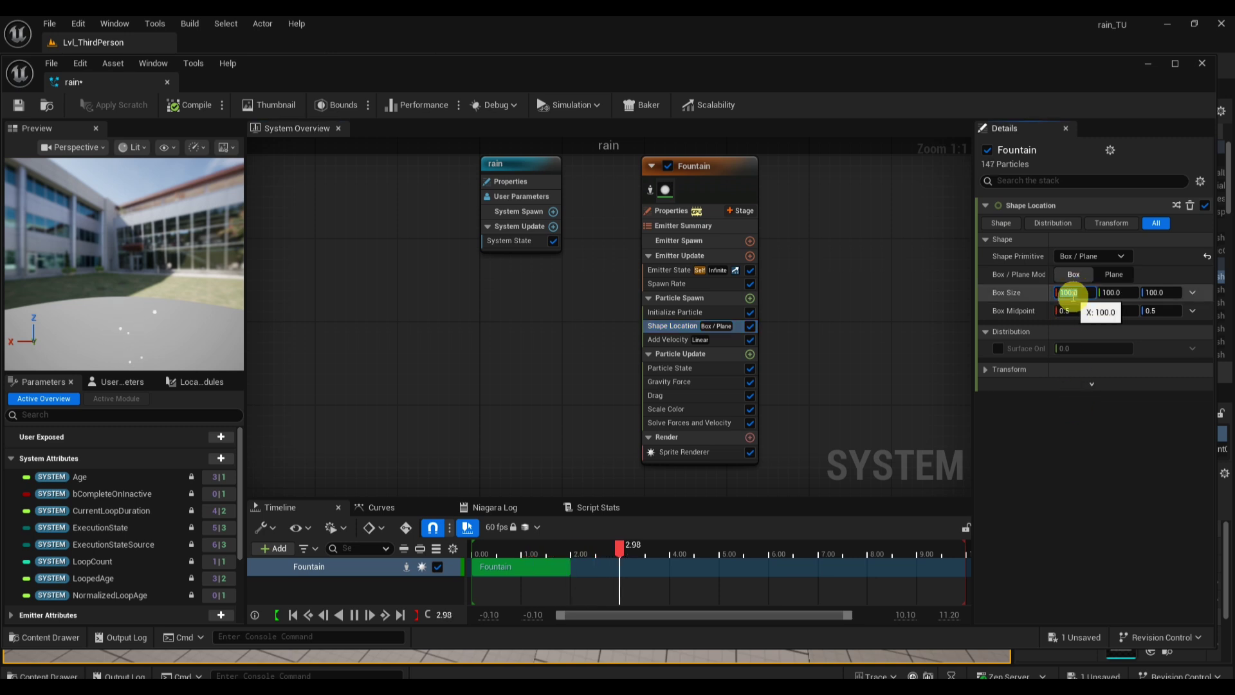
text(5000)
click(1115, 293)
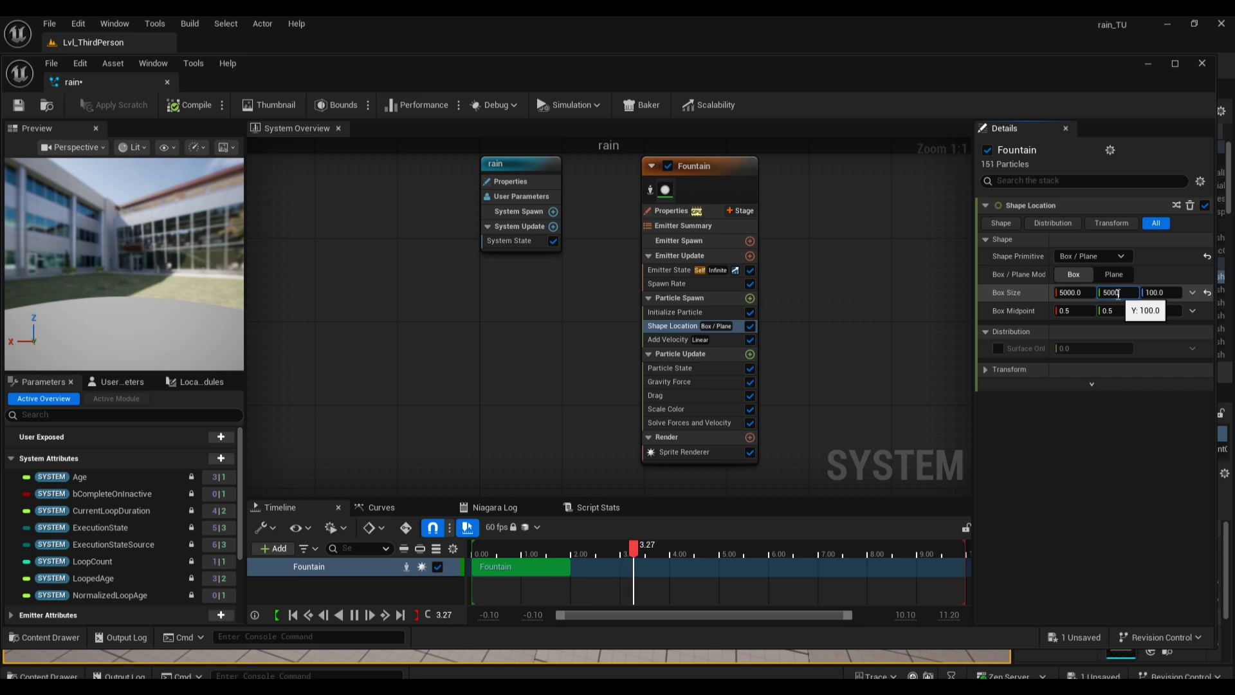
click(1155, 293)
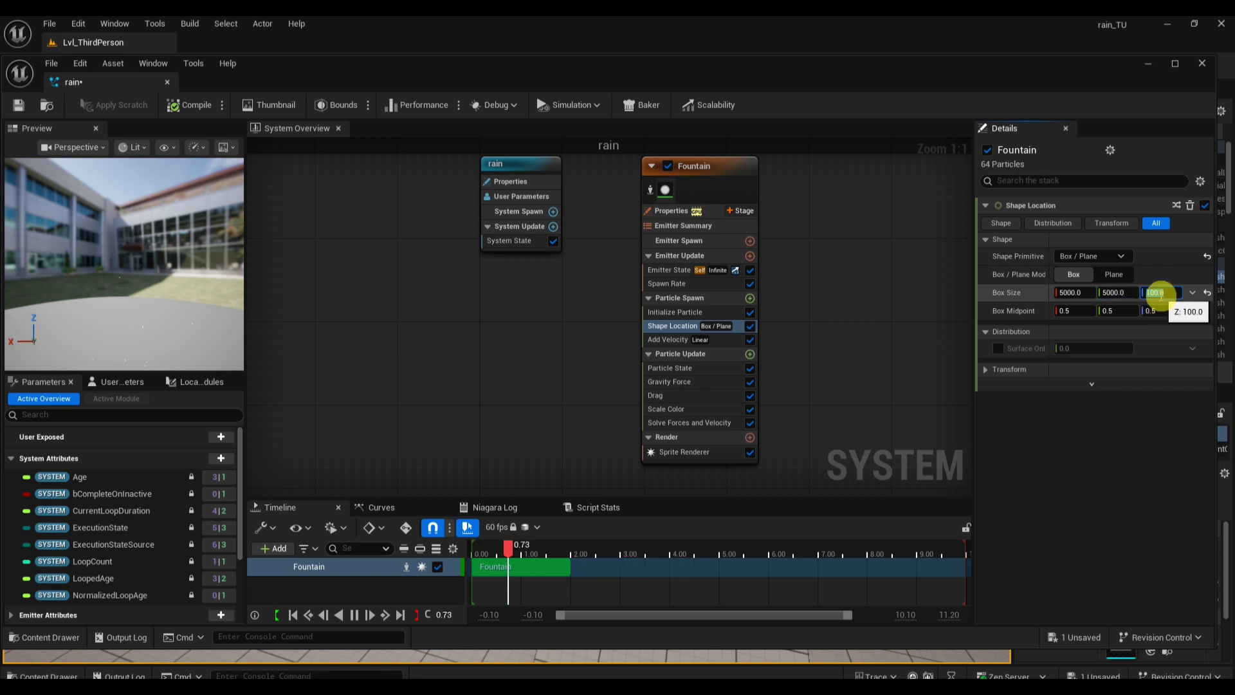
text(50)
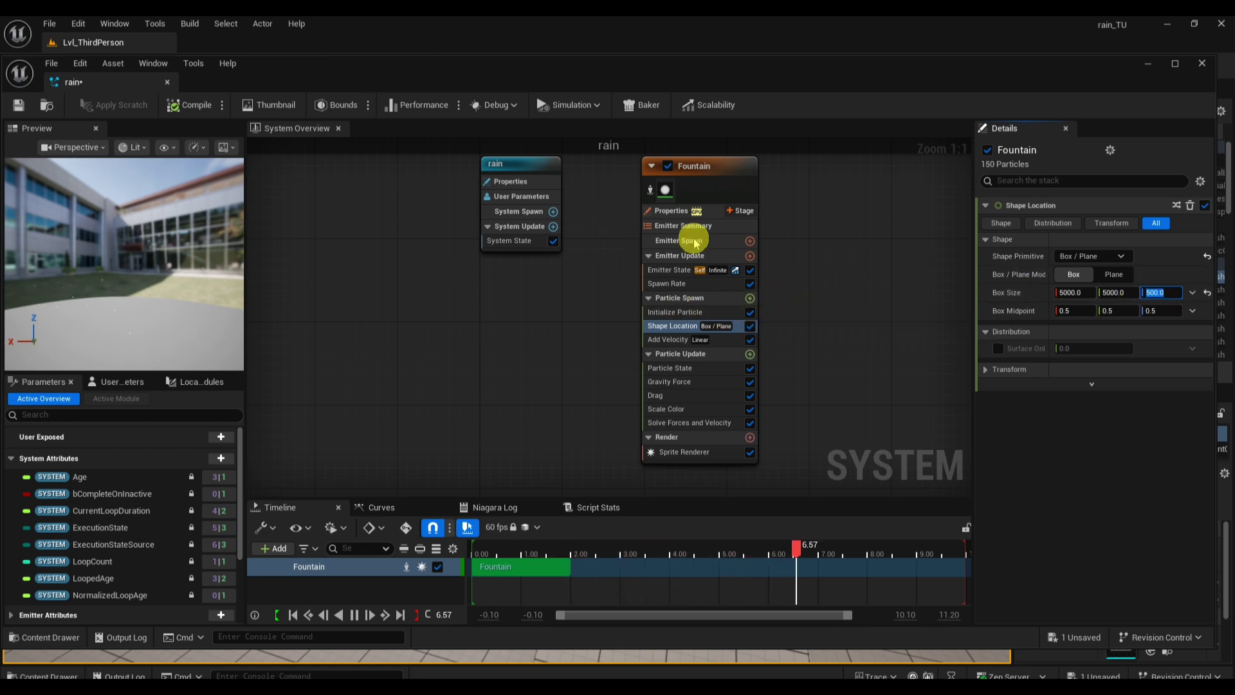
Try a spawn rate of 3000 for the Fountain emitter and reduce it to 2000
click(674, 283)
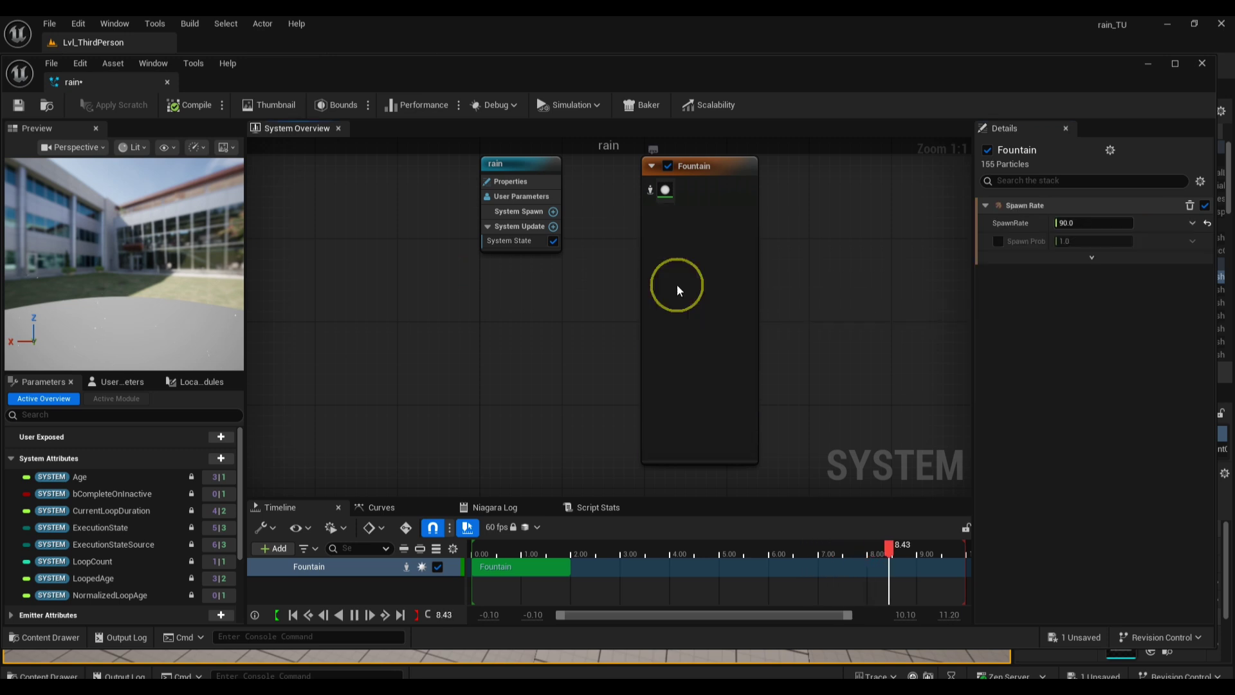
click(1071, 222)
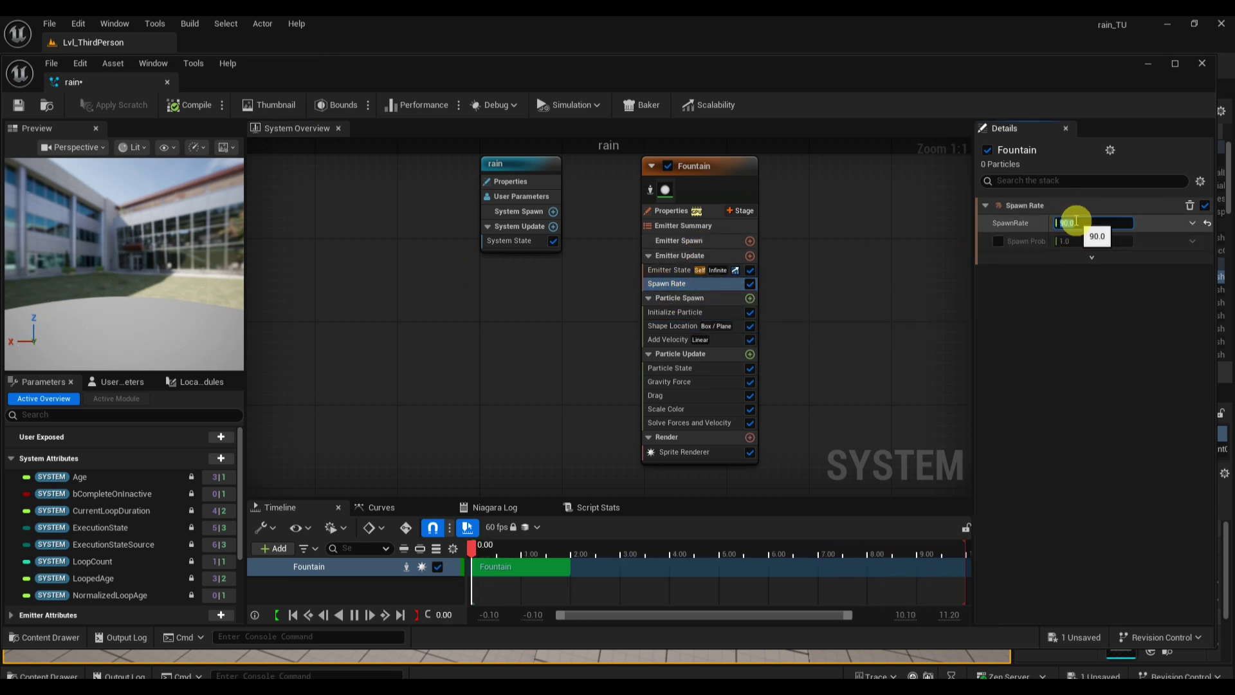
text(300)
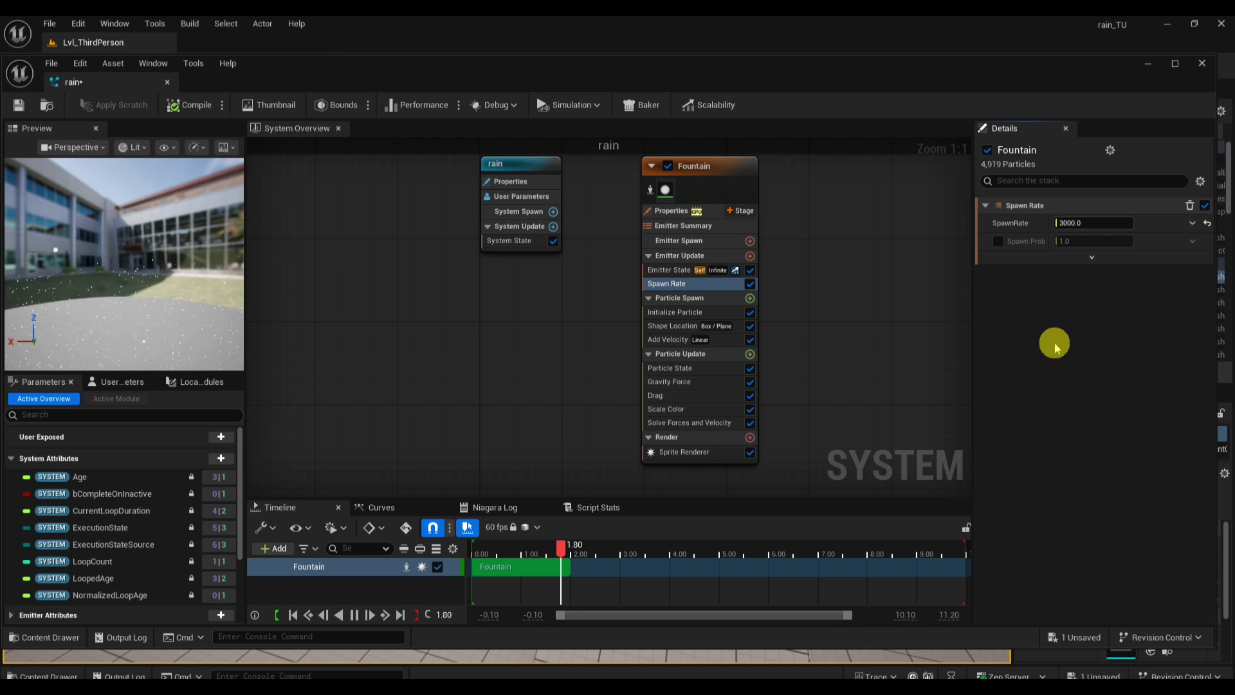
mouse_move(742, 369)
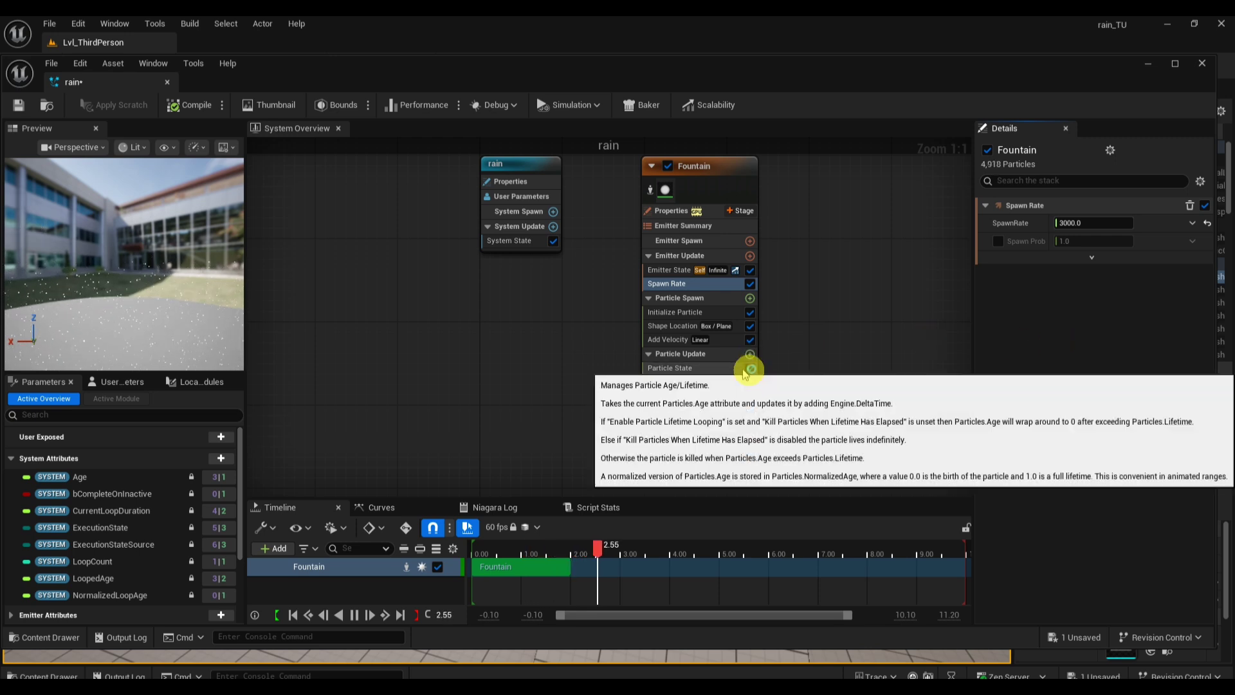
click(1099, 224)
text(2000)
click(1045, 385)
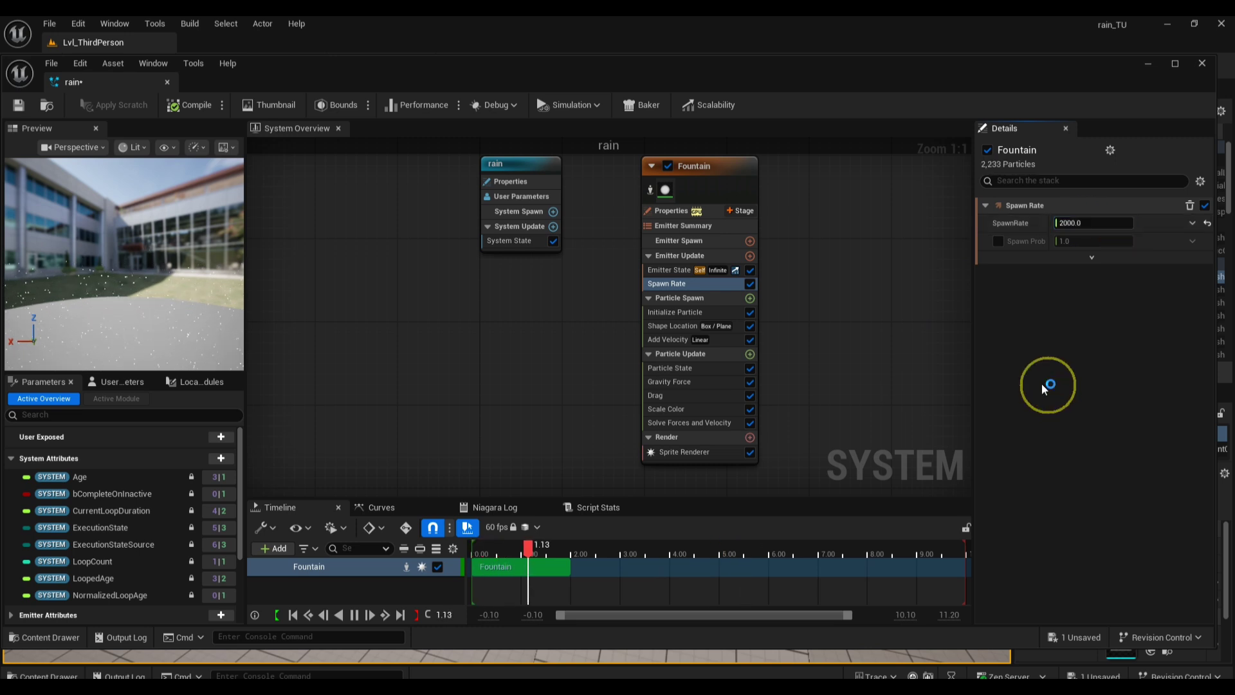
Set the Initialize Particle sprite size mode to Non-Uniform with a sprite size of X 1 and Y 30
click(674, 357)
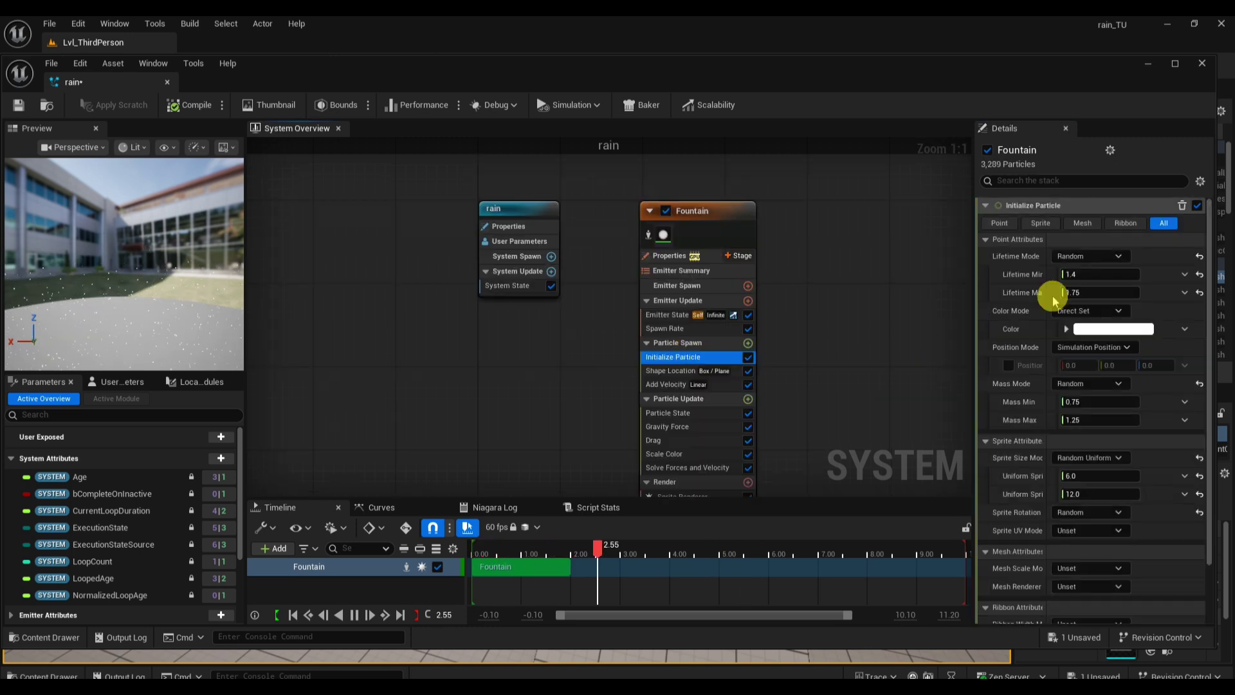
scroll(1040, 404, down, 2)
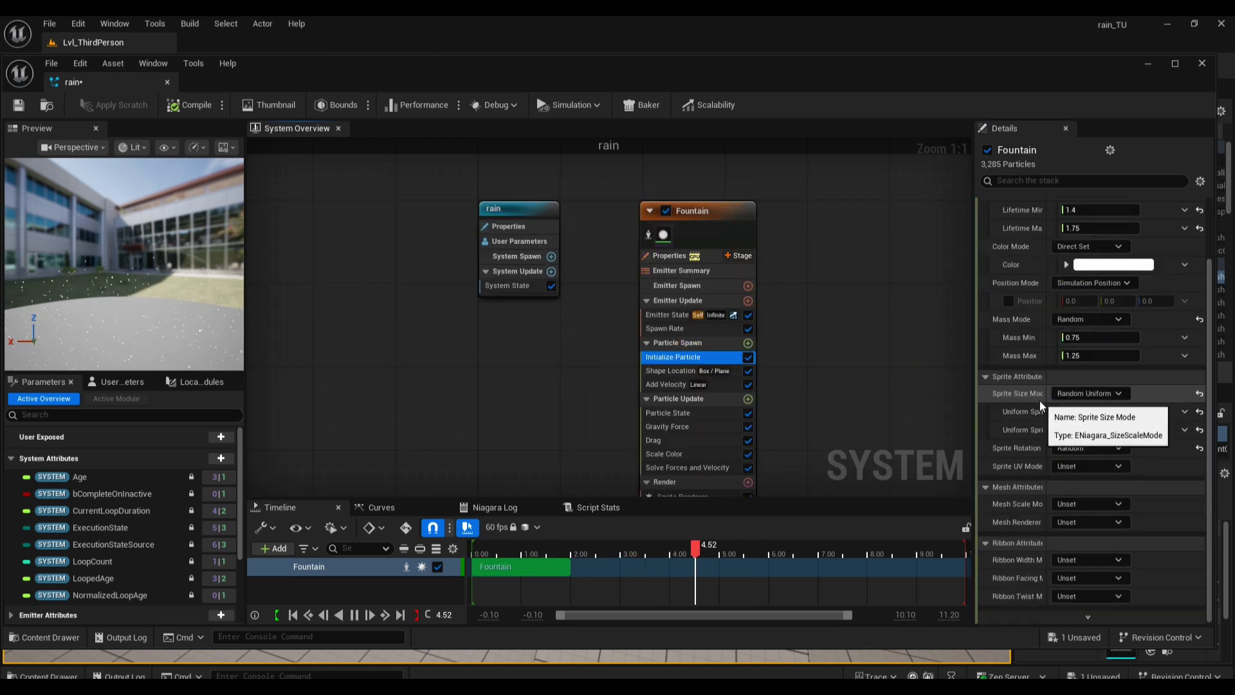
click(1098, 393)
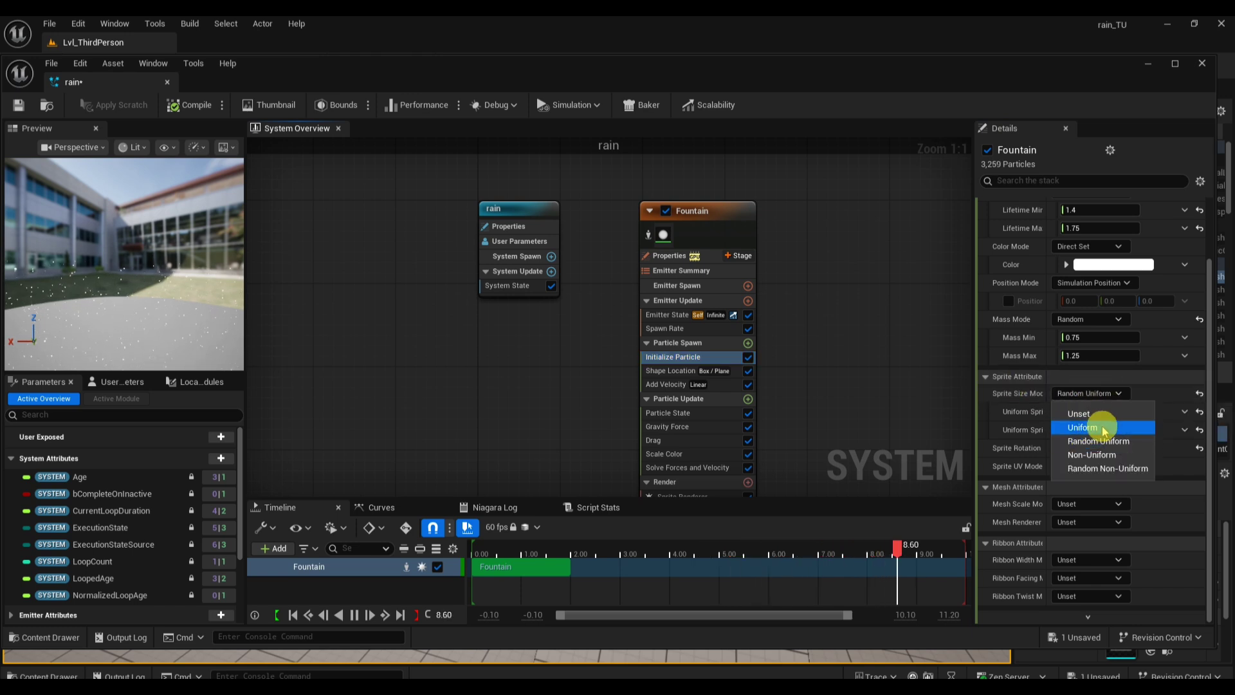
click(1092, 454)
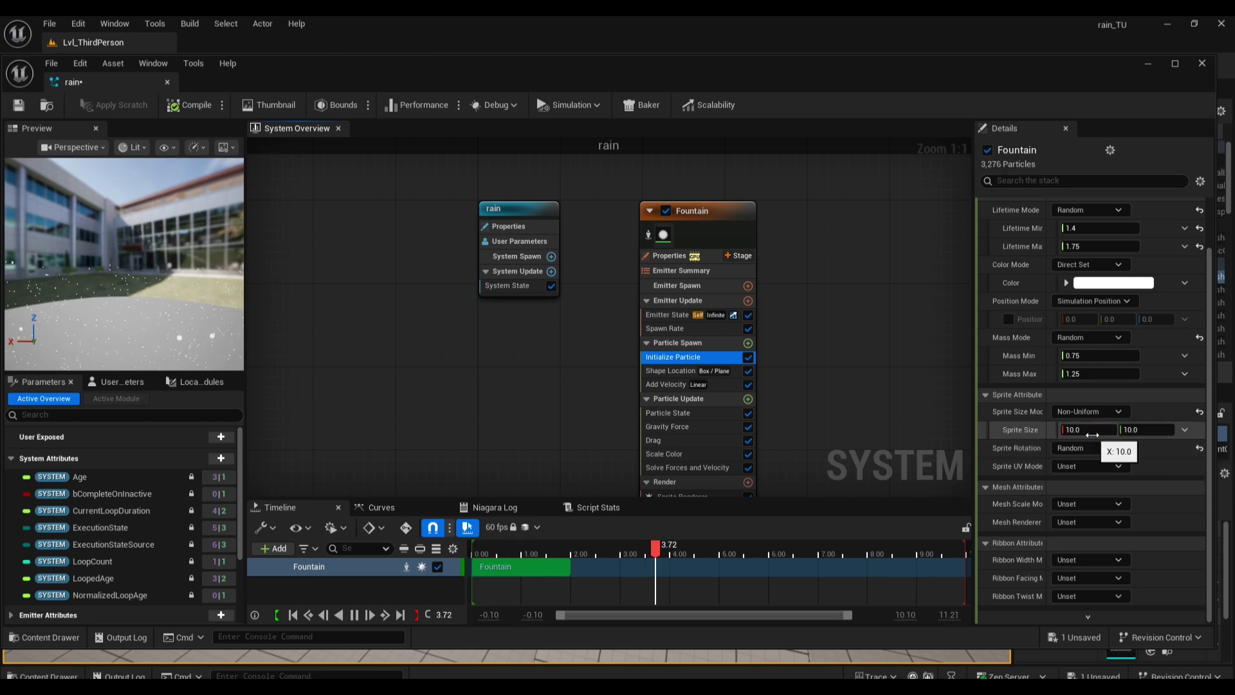
click(1086, 431)
text(1)
click(1140, 431)
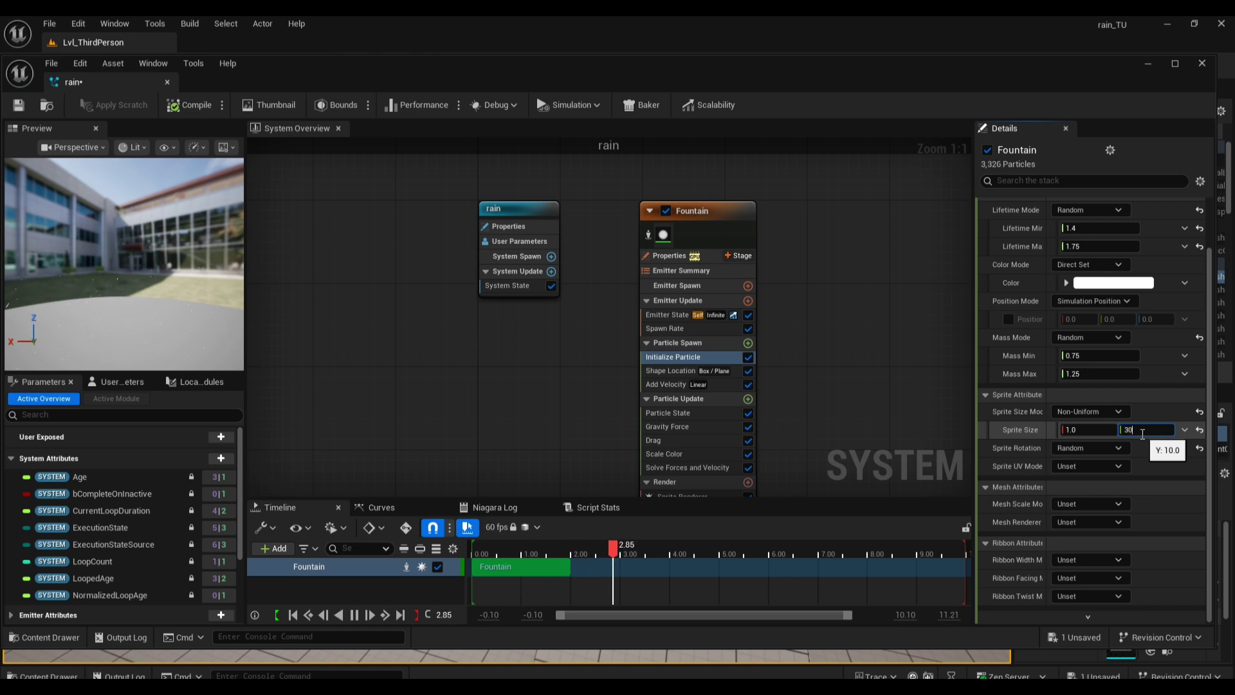
text(30)
click(1164, 466)
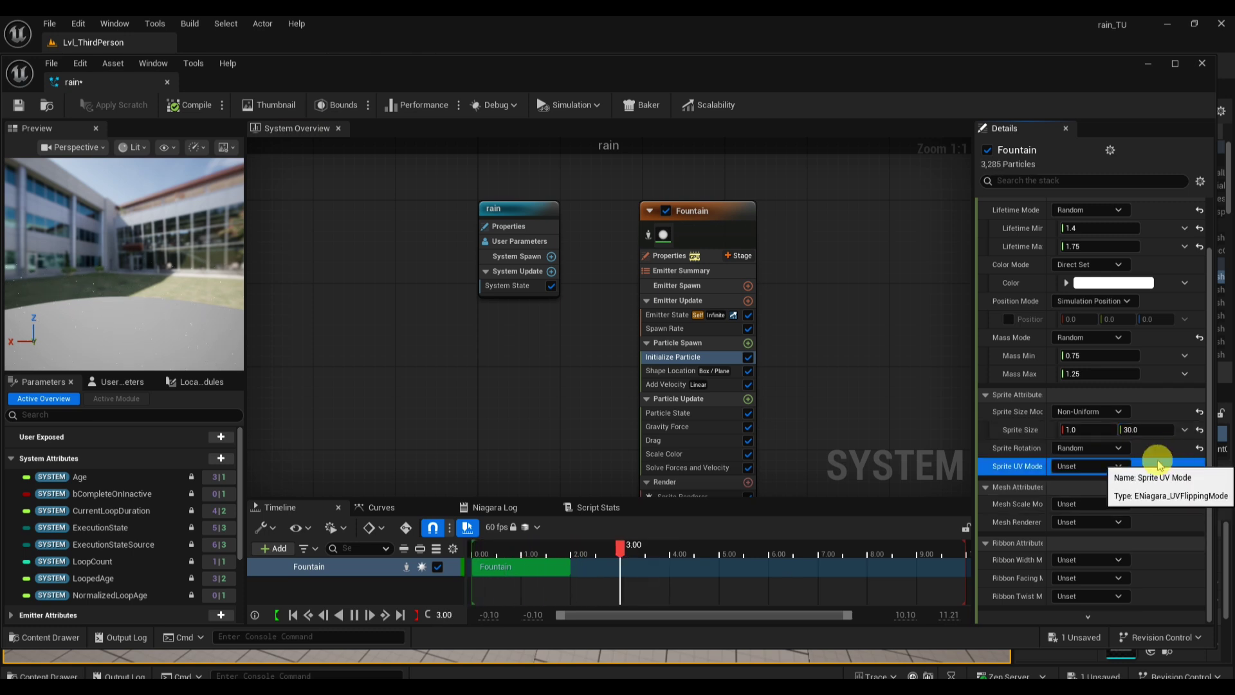
Try a sprite size Y of 50, settle on 40, and set the sprite rotation mode to Direct Angle (Degrees)
click(1132, 429)
text(5)
click(1137, 430)
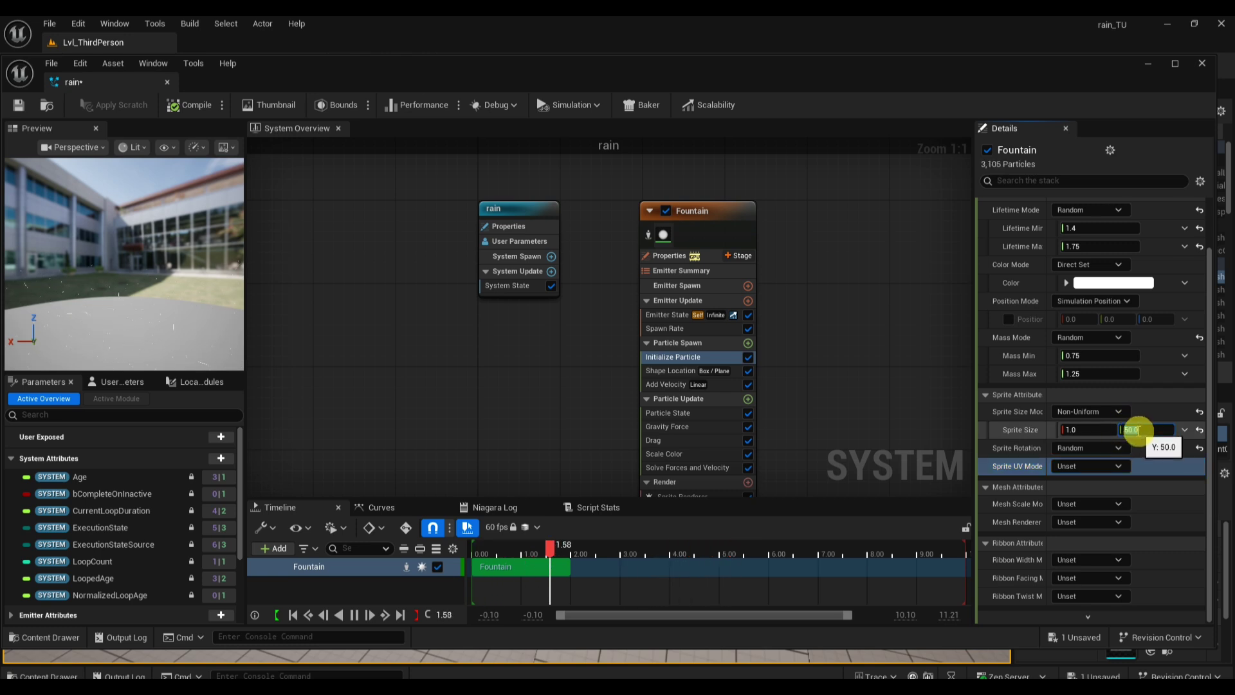
double_click(1139, 430)
text(40)
click(1152, 414)
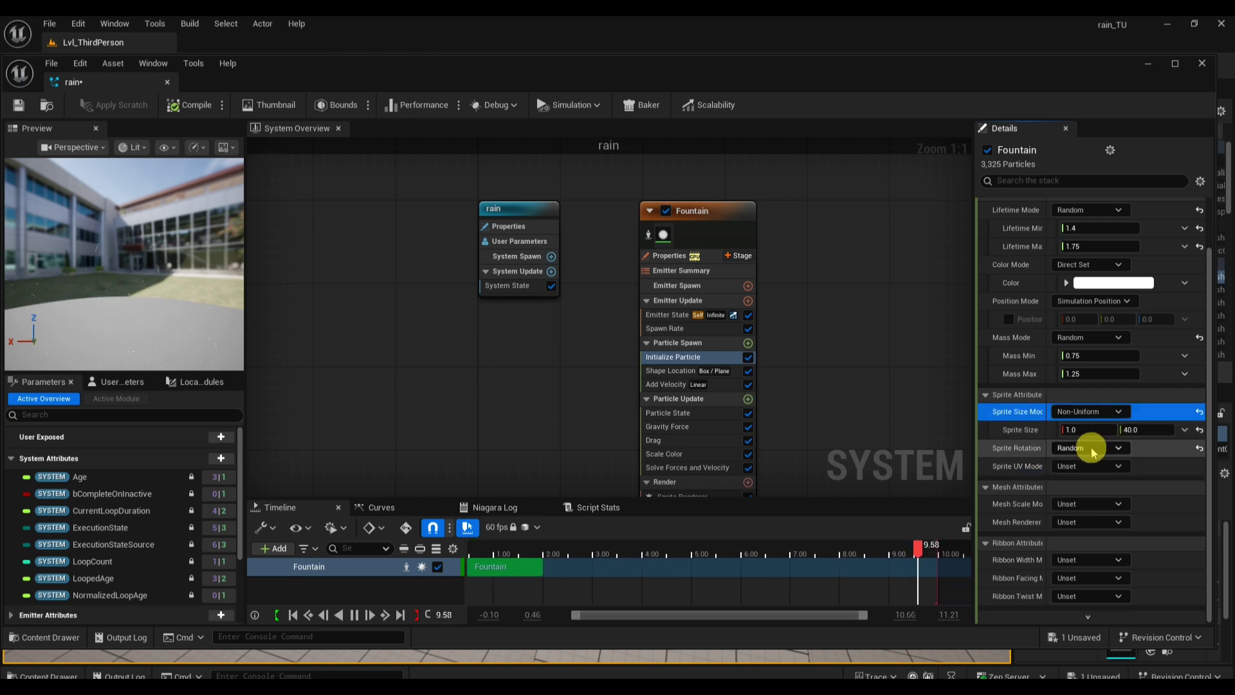
click(1090, 448)
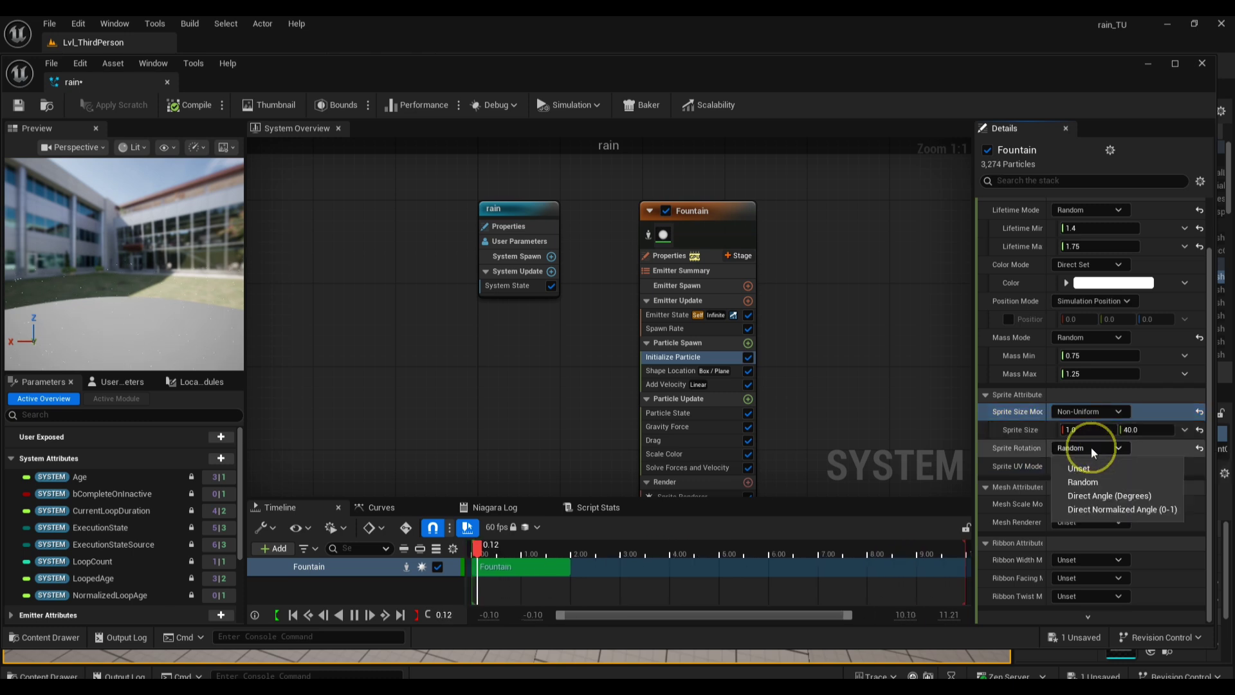
click(1101, 494)
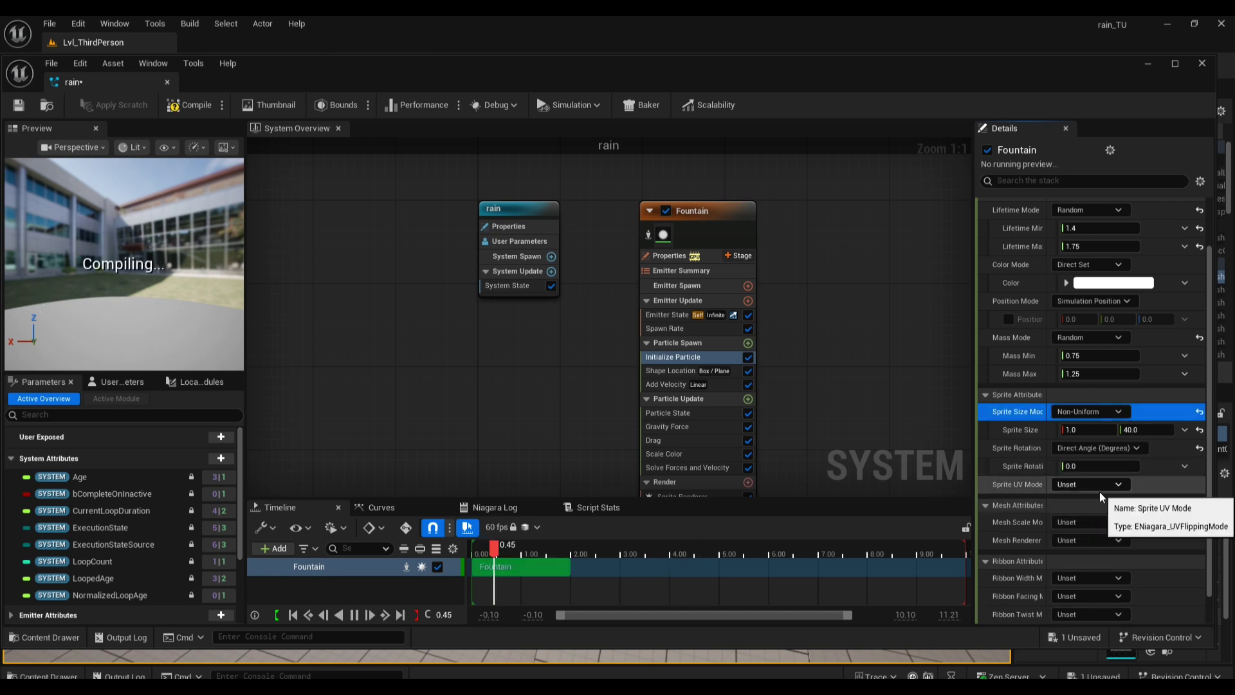
Set the Fountain emitter's Sprite Renderer alignment to Velocity Aligned
click(680, 481)
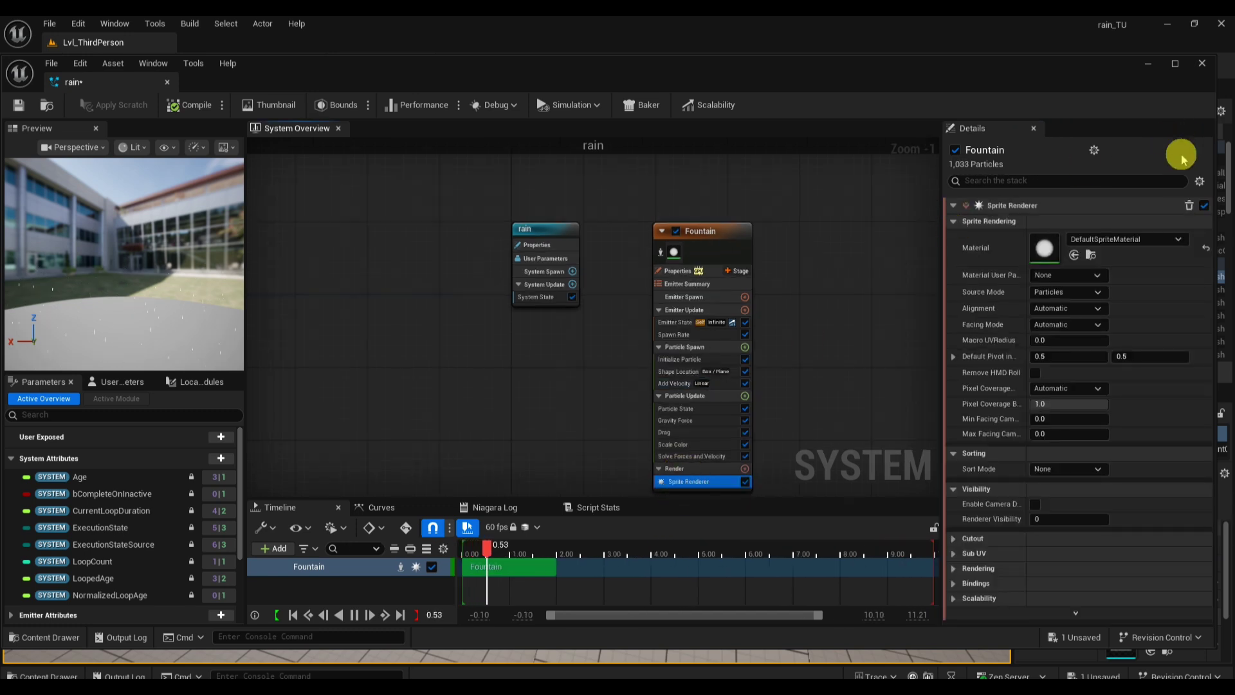
click(1065, 308)
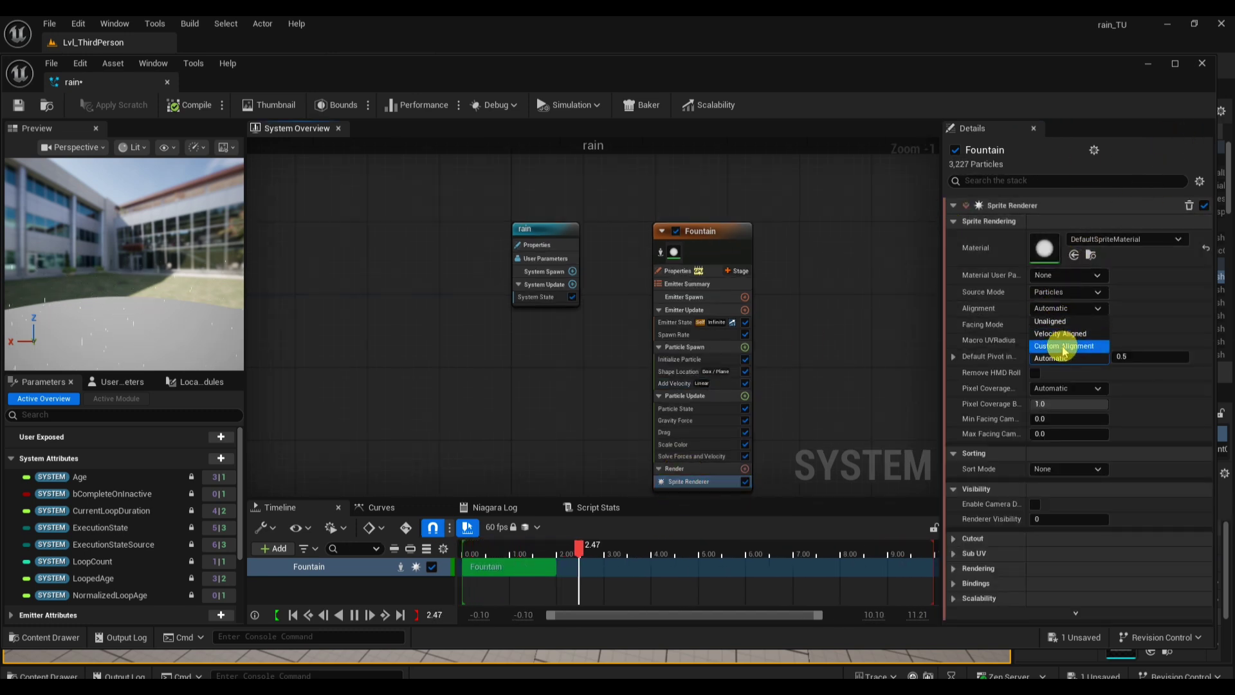
click(1063, 333)
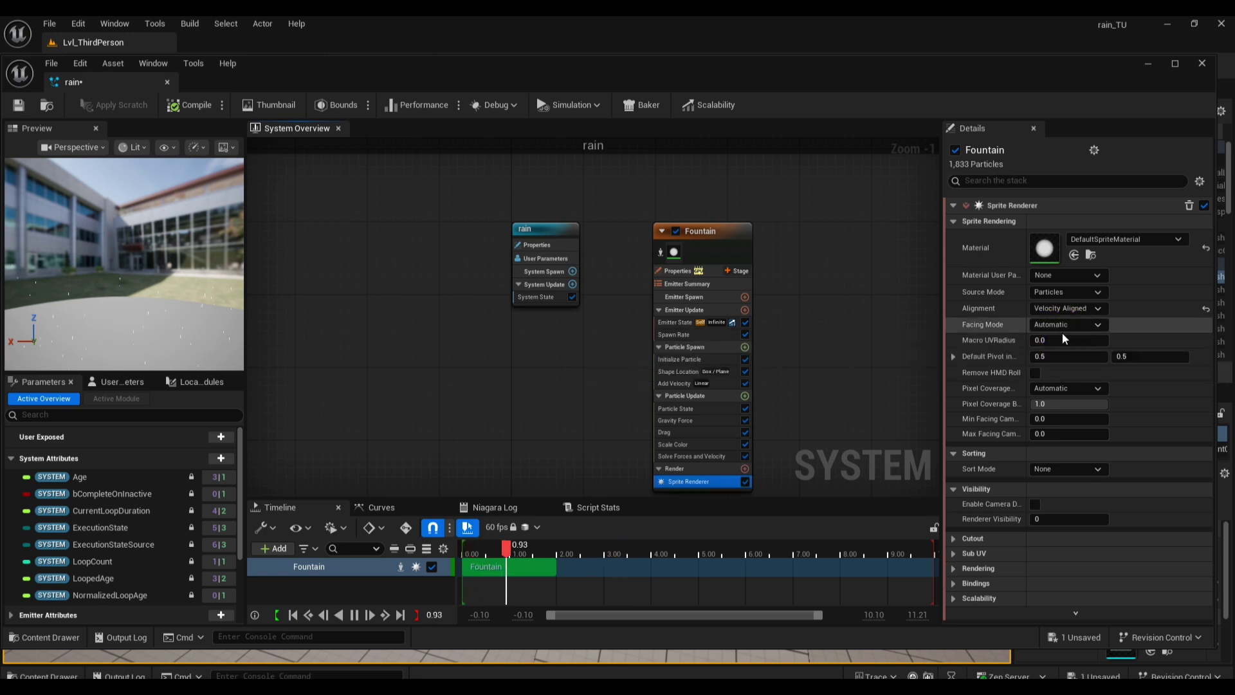
click(1062, 332)
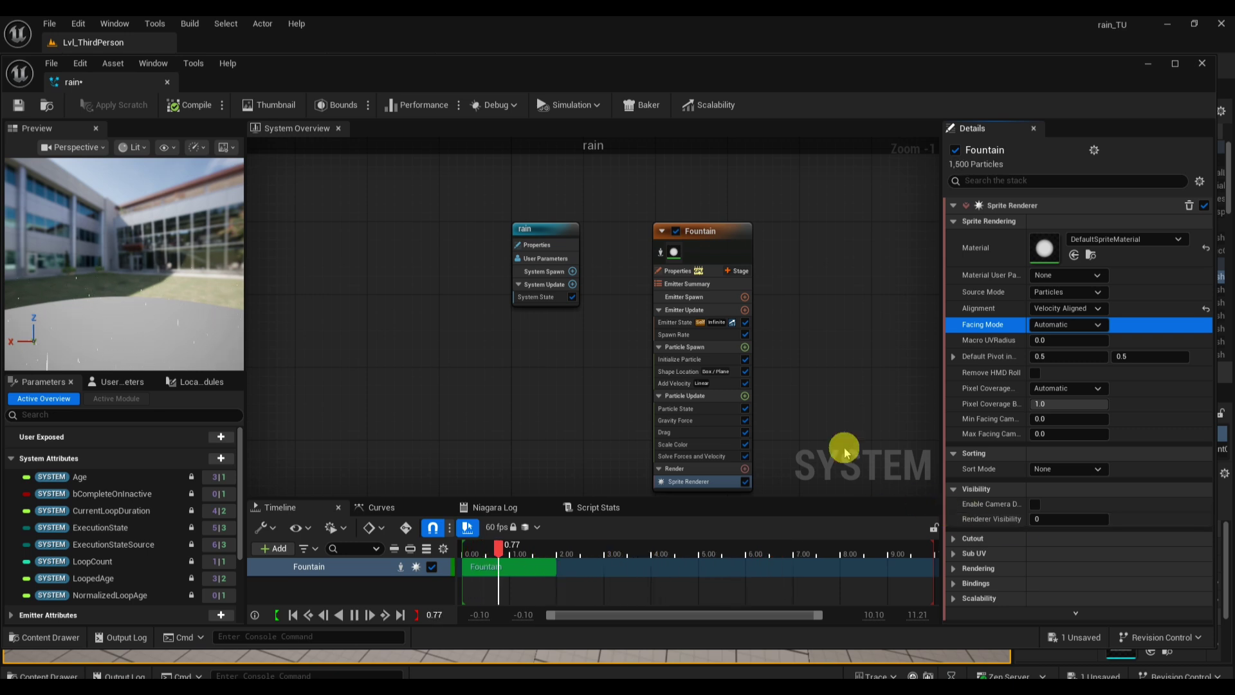
Set the Fountain emitter's Drag value to 0.5 and save the rain system
click(703, 430)
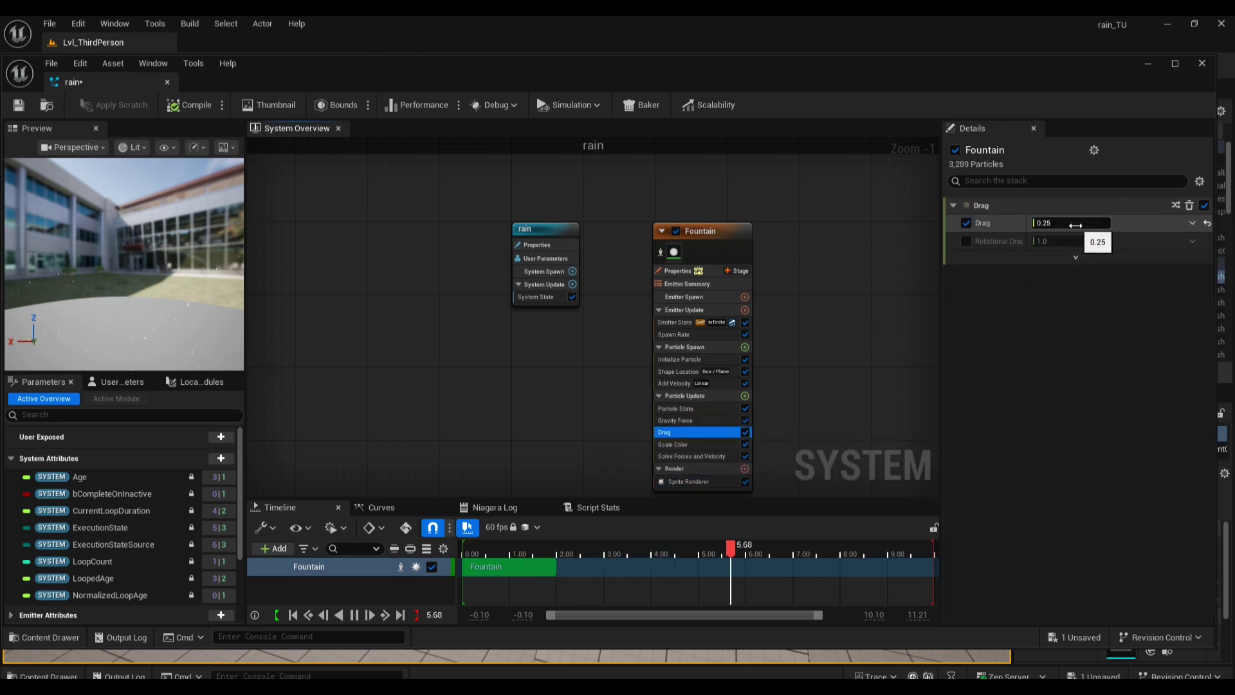
click(1079, 224)
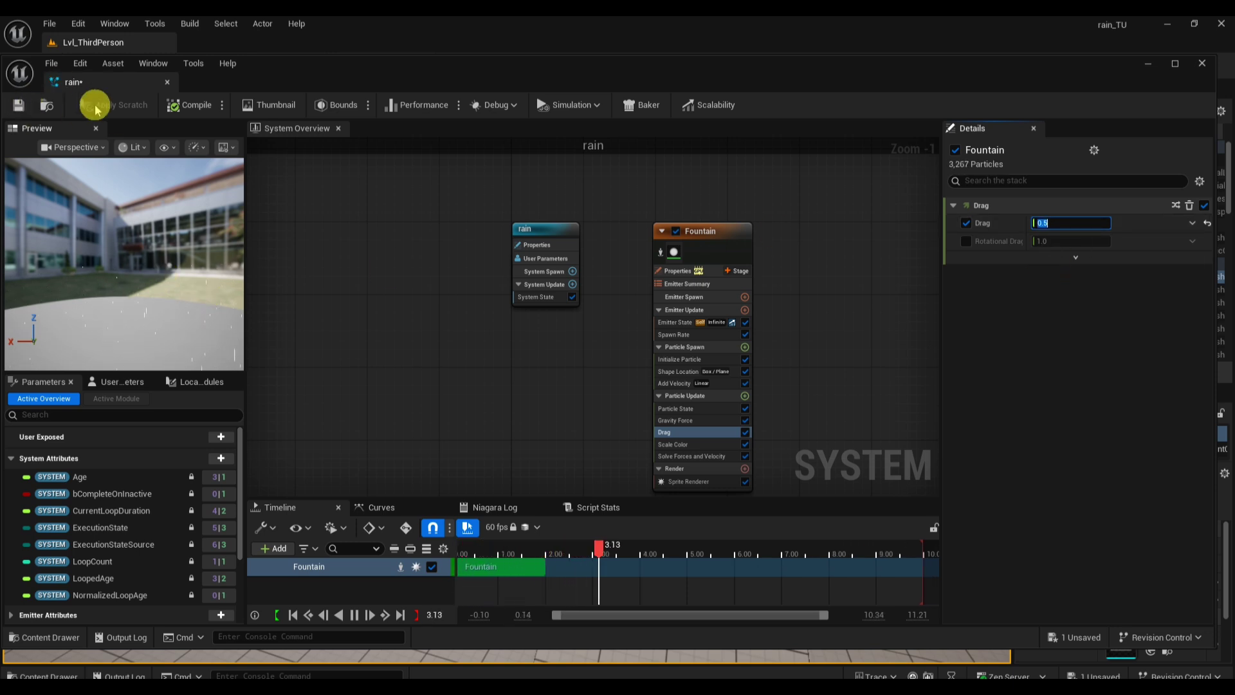
click(18, 107)
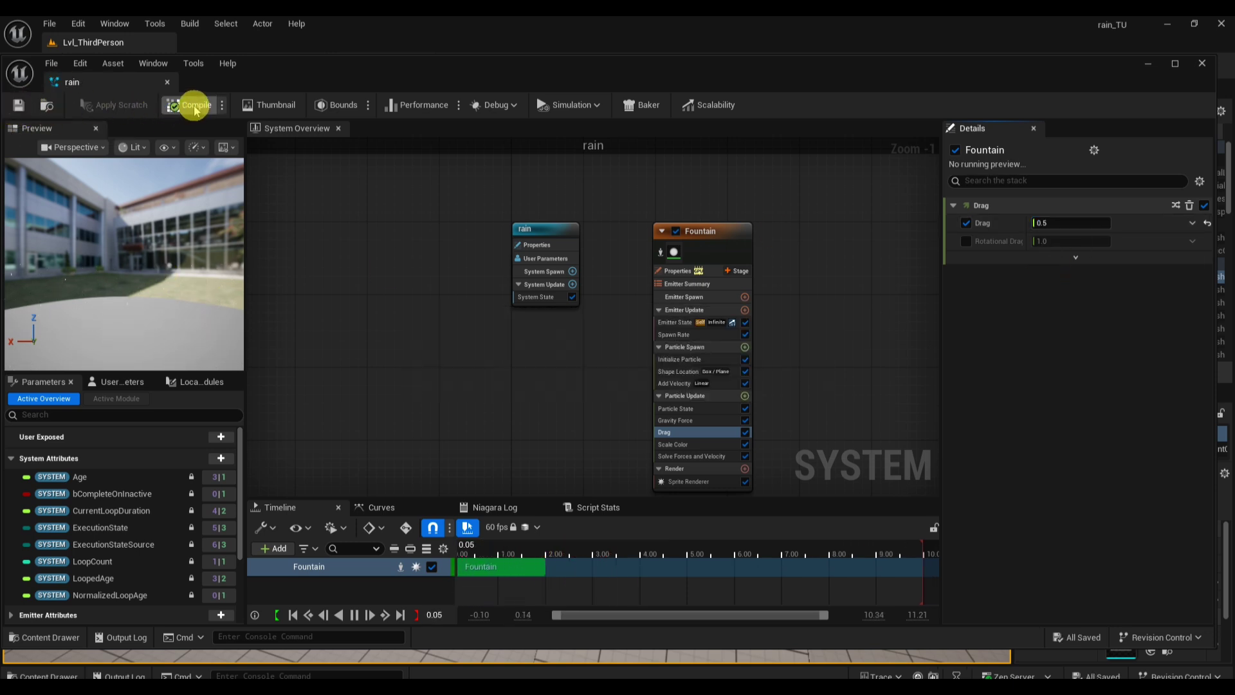
Close the rain system's editor and place the rain Niagara system in the level, in the air above the central platform
click(167, 83)
middle_drag(579, 386, 367, 386)
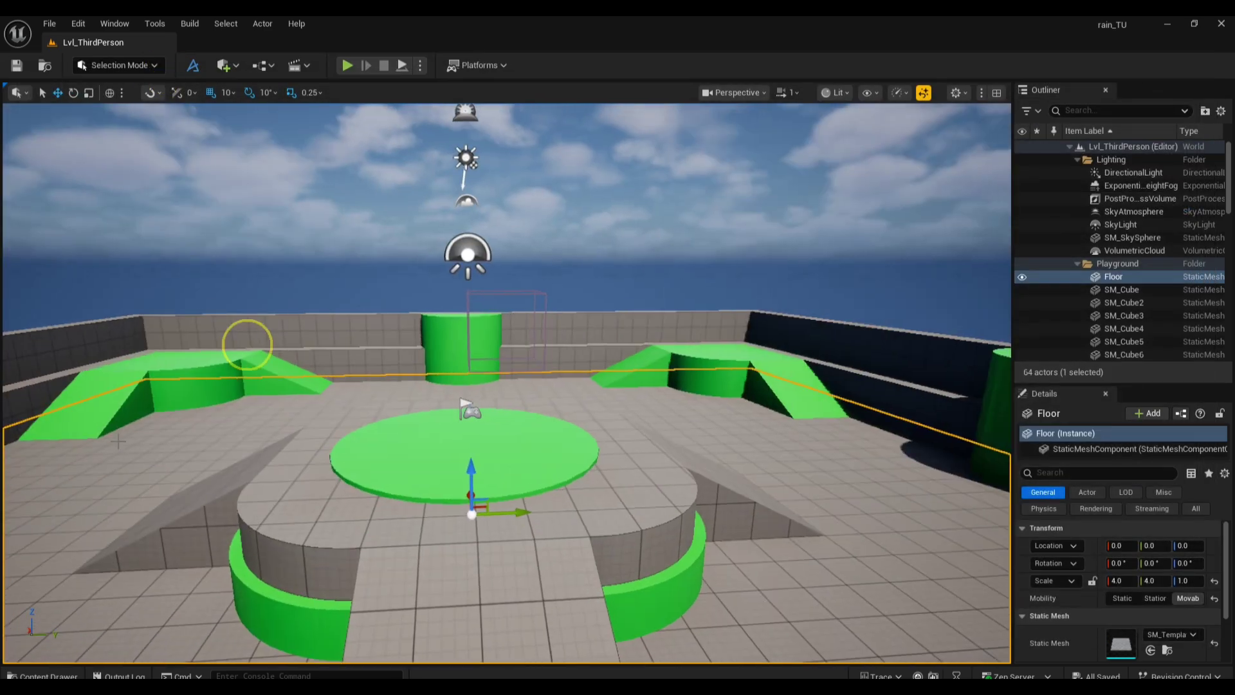
click(47, 672)
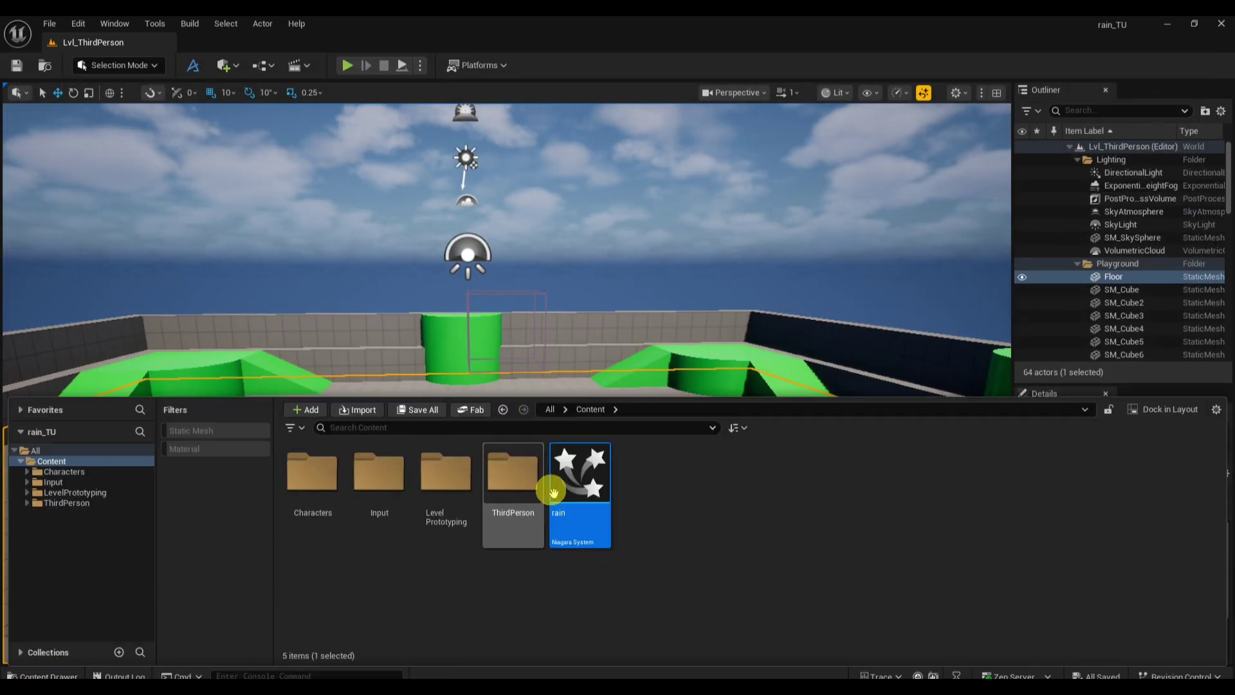
drag(629, 489, 494, 211)
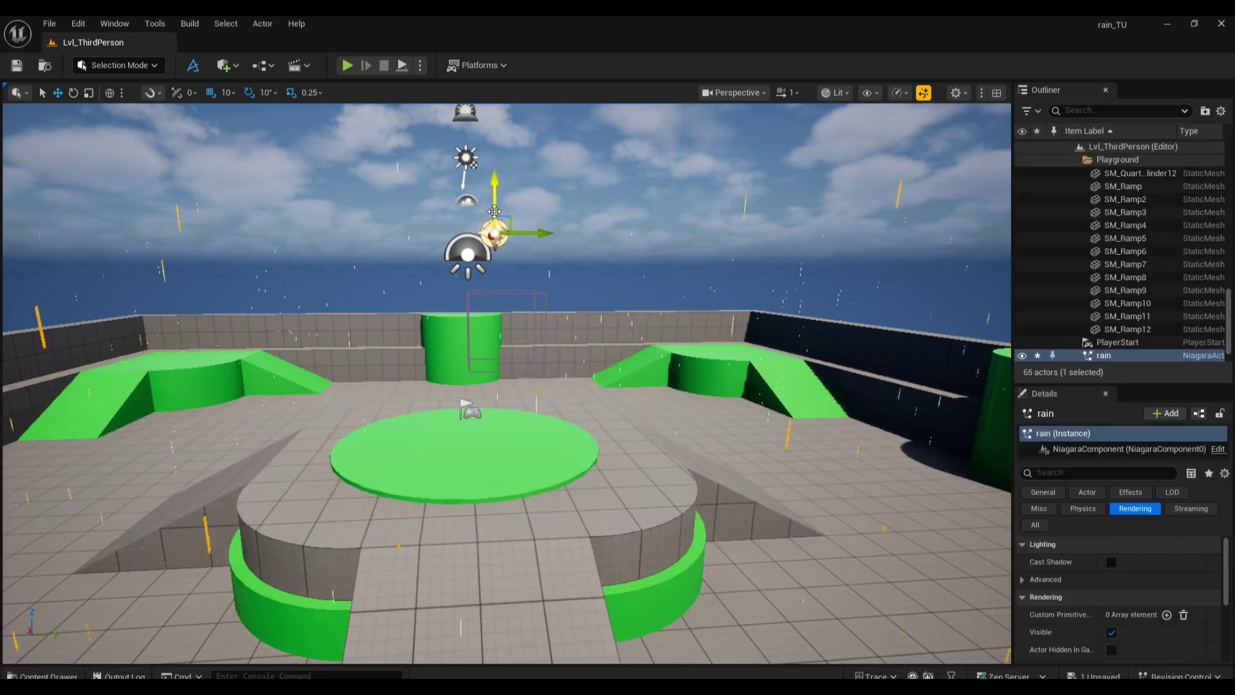
Filter the rain actor's properties for "bou" and set its Bounds Scale to 100
scroll(1113, 559, down, 2)
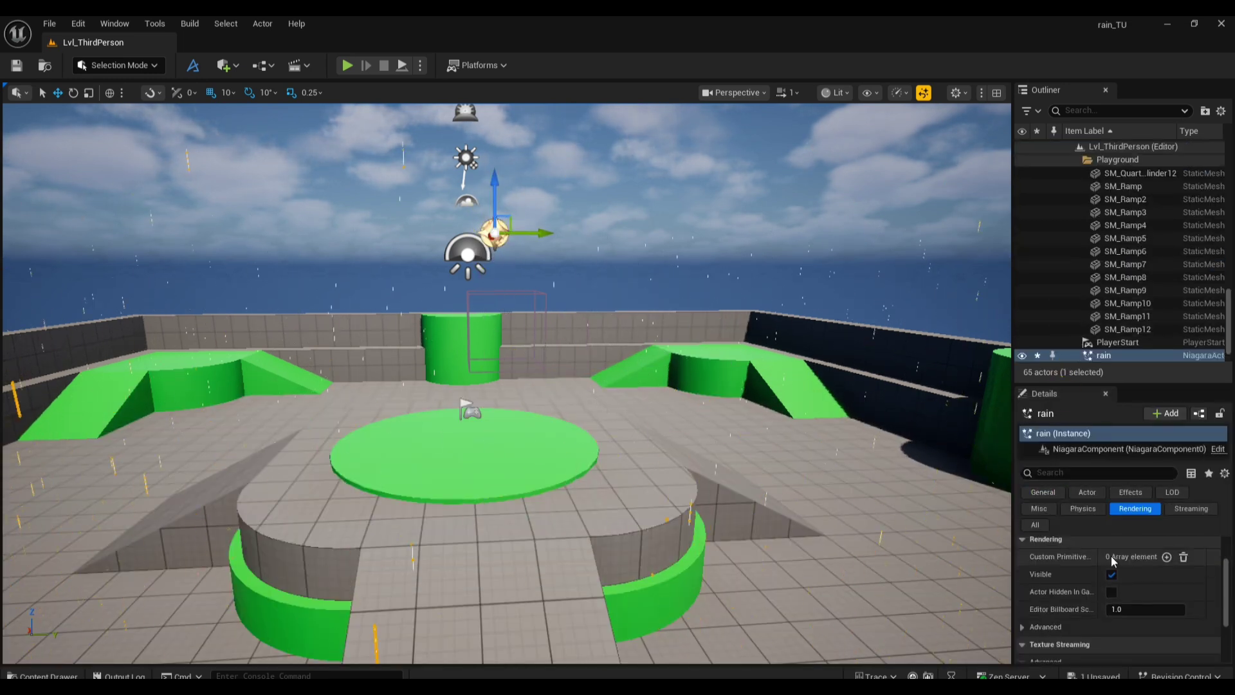
click(1082, 471)
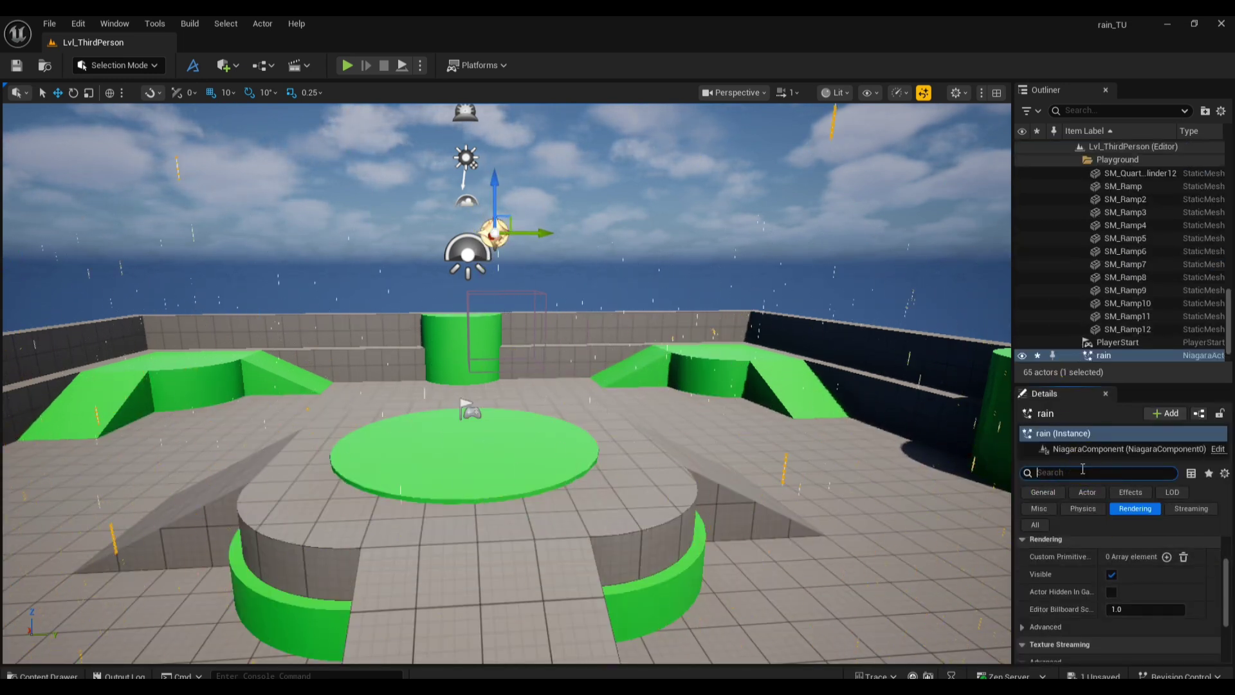
text(bou)
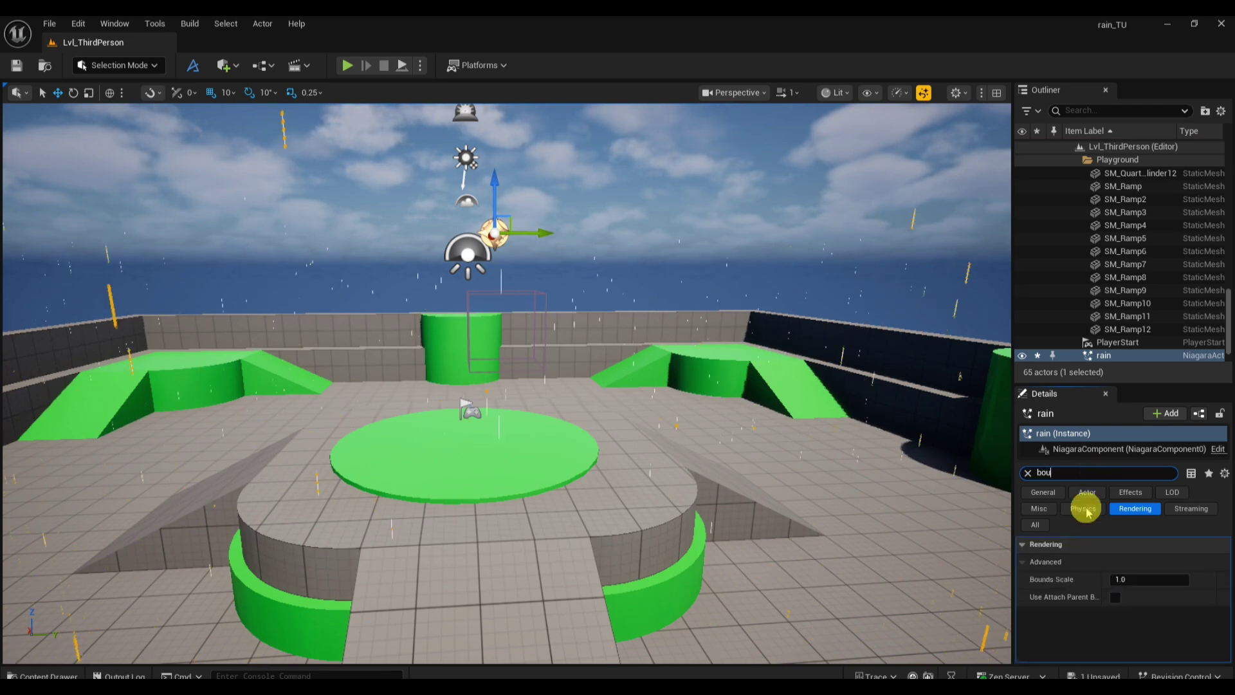
click(1132, 579)
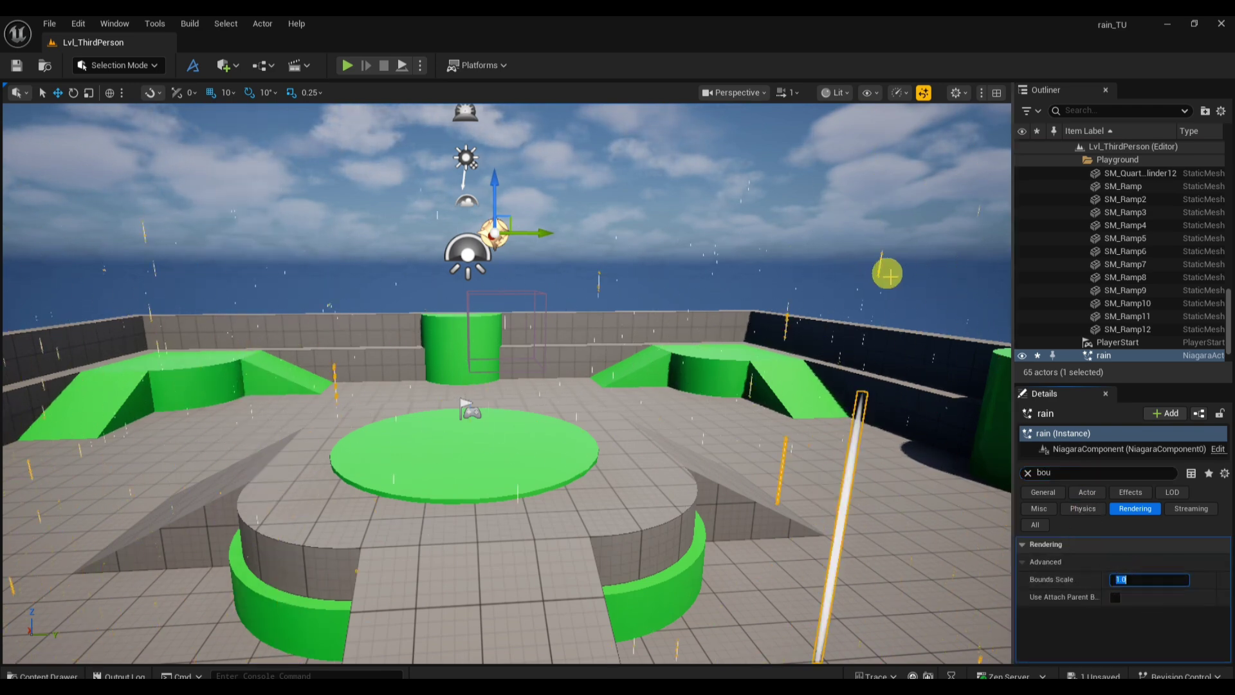
right_drag(639, 529, 640, 529)
right_drag(951, 576, 951, 576)
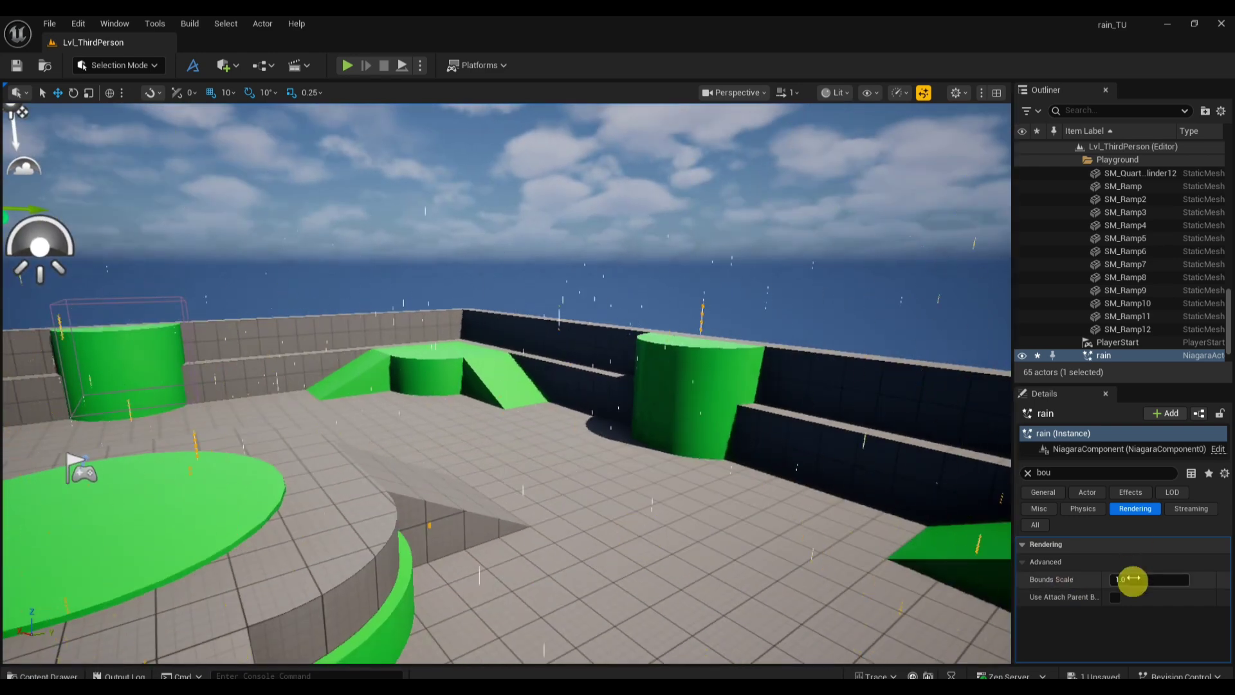
click(1133, 579)
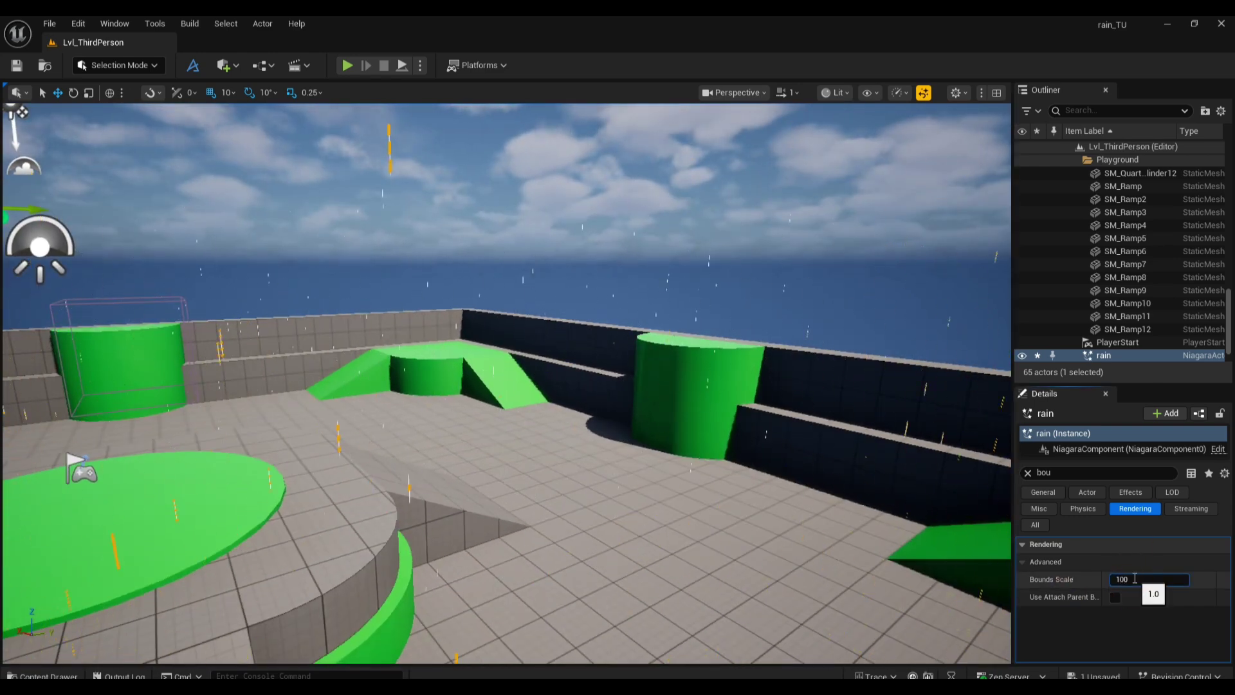
click(920, 583)
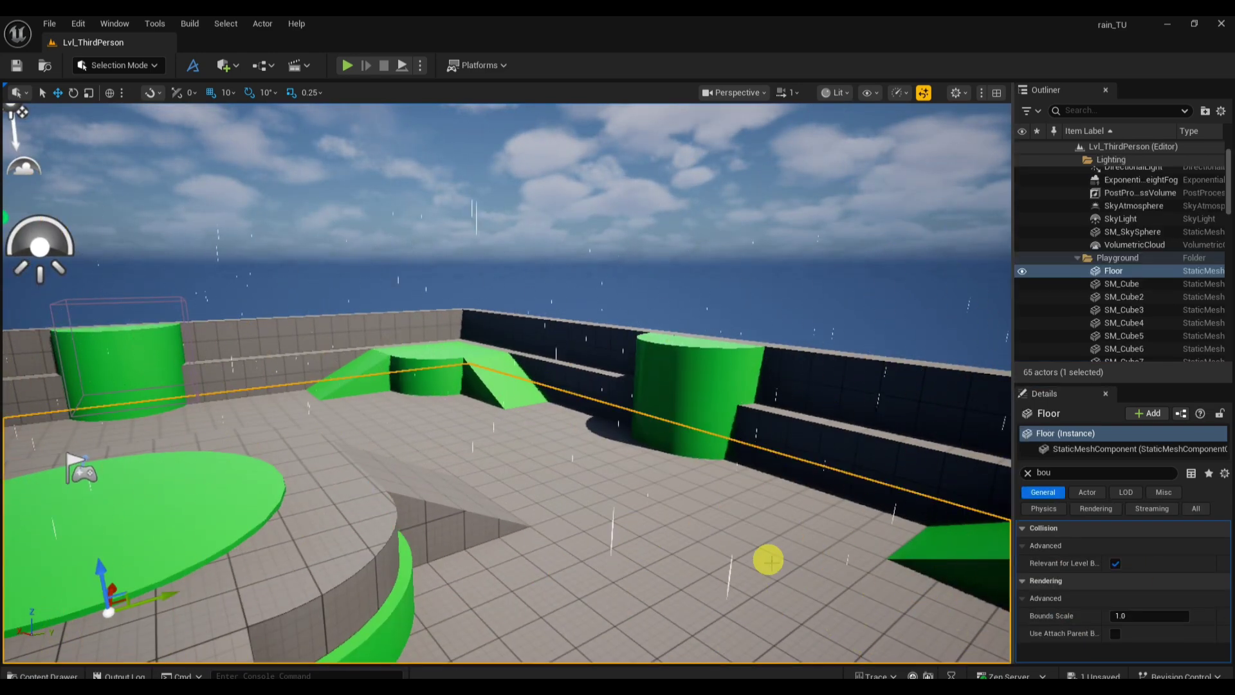
right_drag(766, 559, 682, 599)
right_drag(520, 603, 520, 603)
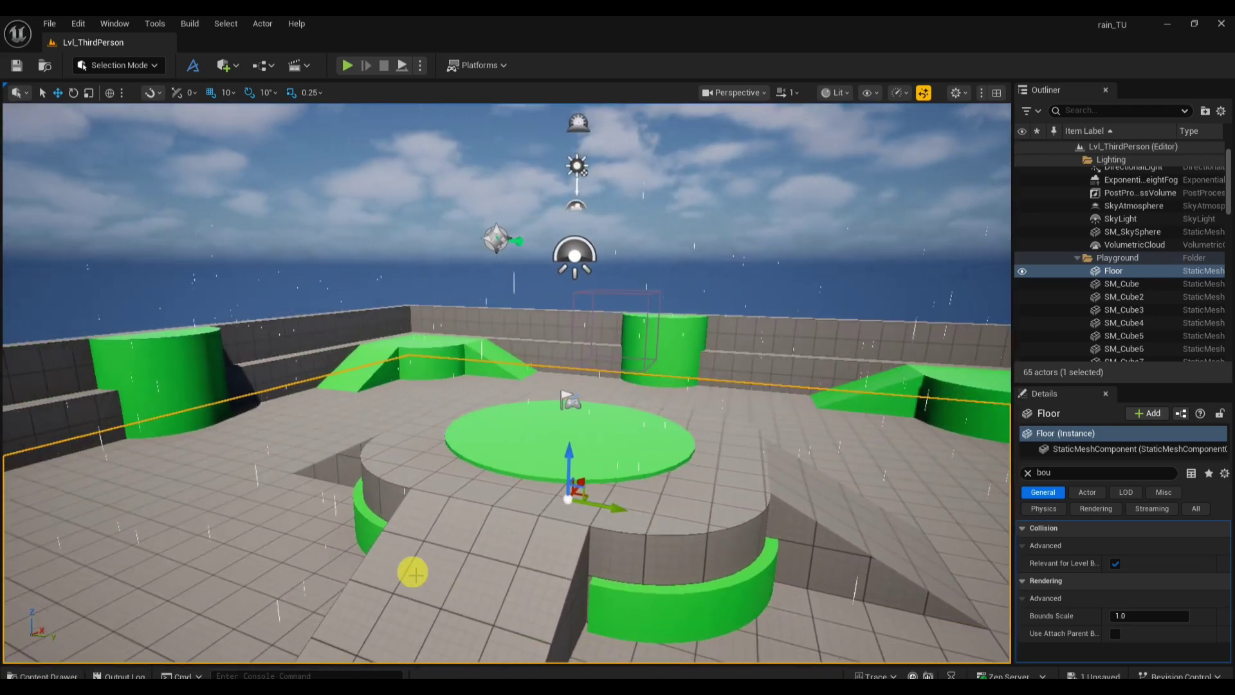